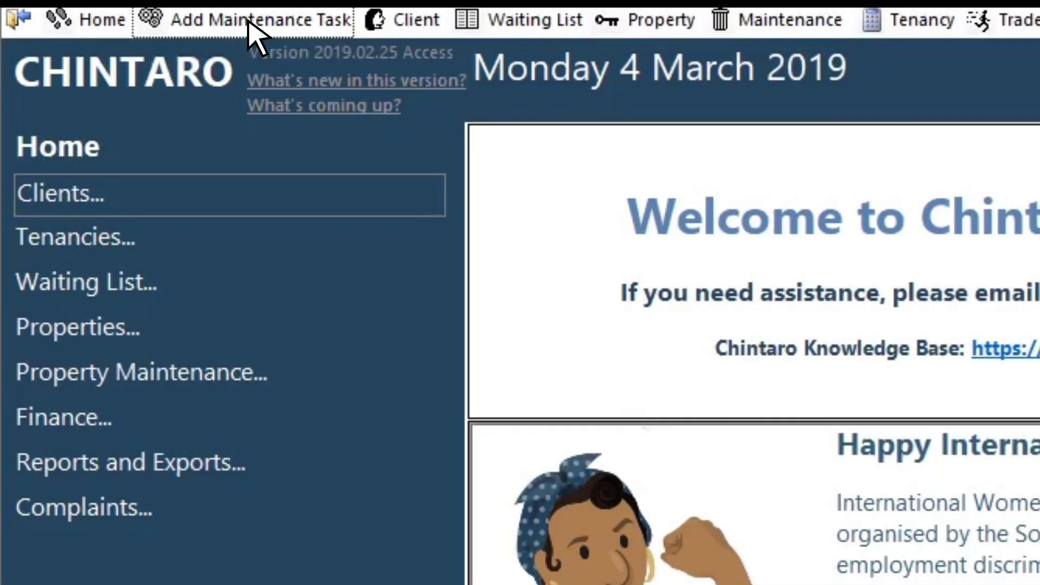
- Start a new maintenance task from the property maintenance task list
{"action": "left_click", "coordinate": [252, 25]}
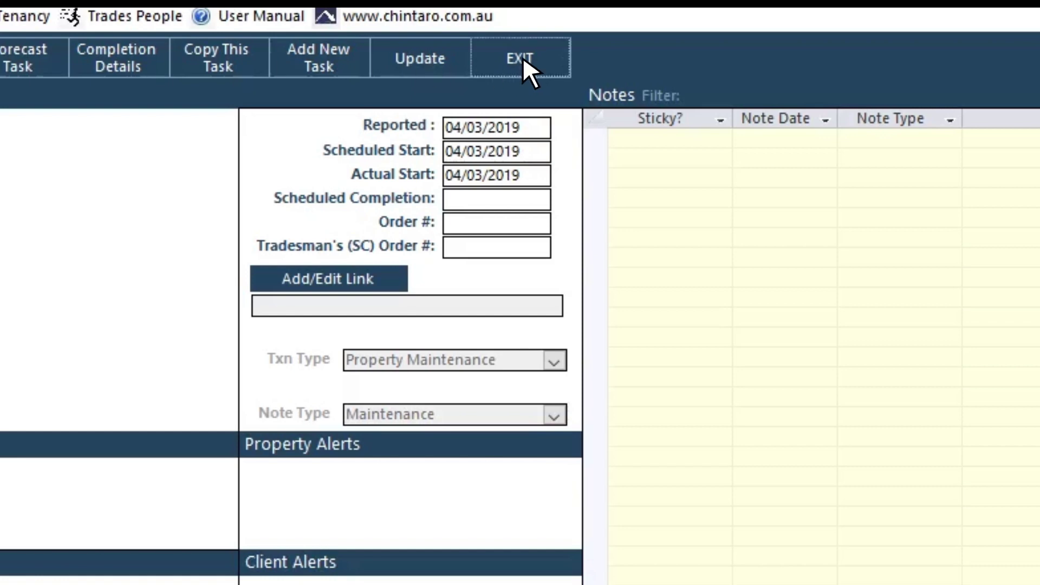
{"action": "left_click", "coordinate": [522, 56]}
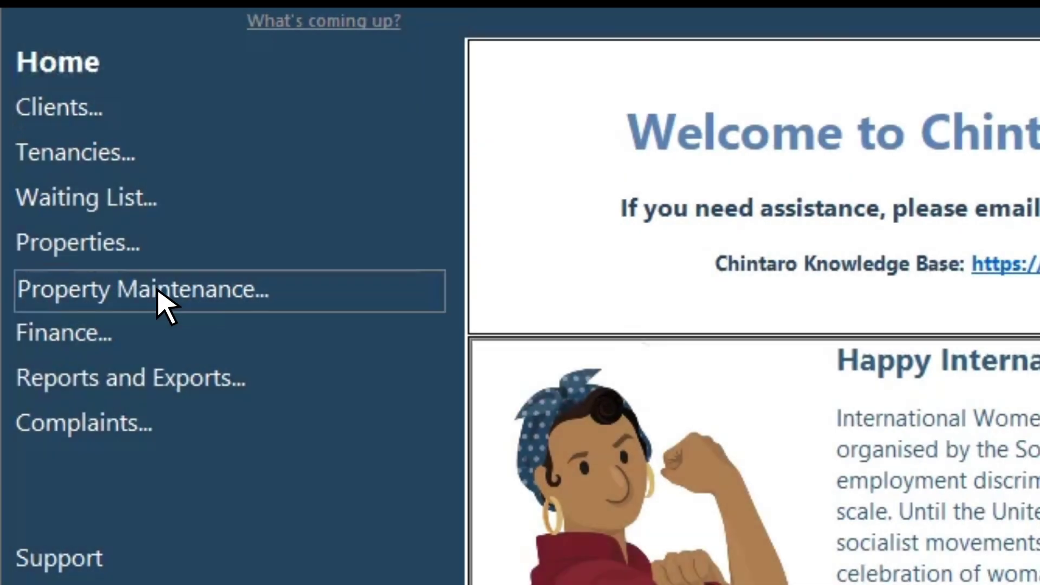
{"action": "left_click", "coordinate": [157, 300]}
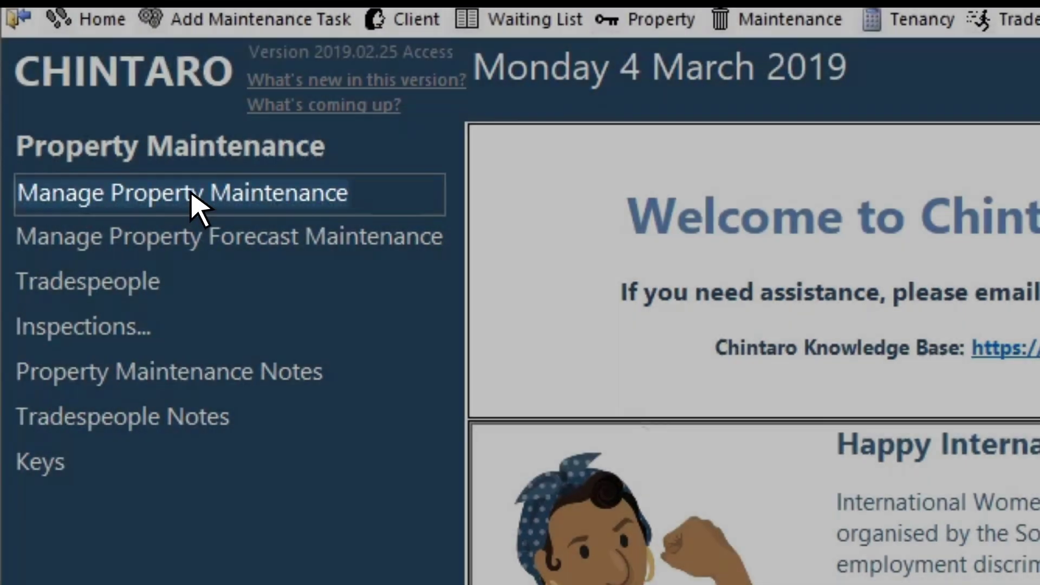
{"action": "left_click", "coordinate": [193, 202]}
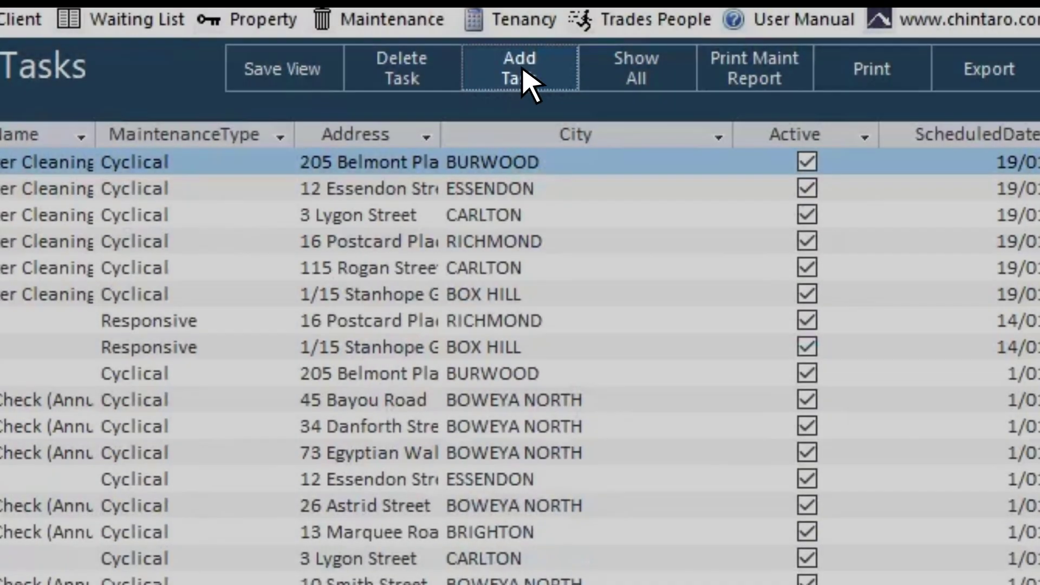
{"action": "left_click", "coordinate": [530, 81]}
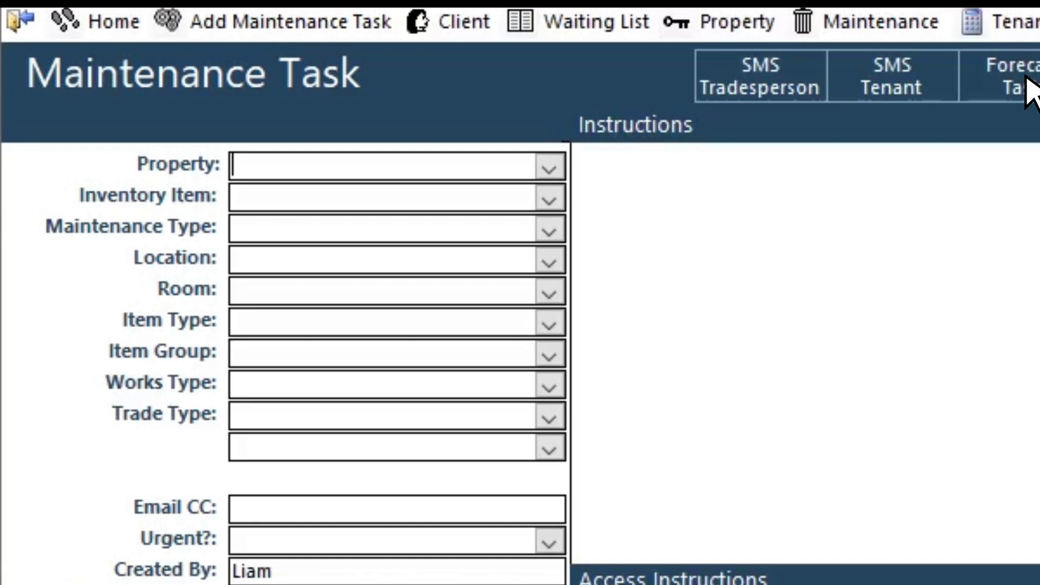
- Assign the task to the property Postcard Place 16 and set its inventory item to Air Conditioner
{"action": "left_click", "coordinate": [549, 169]}
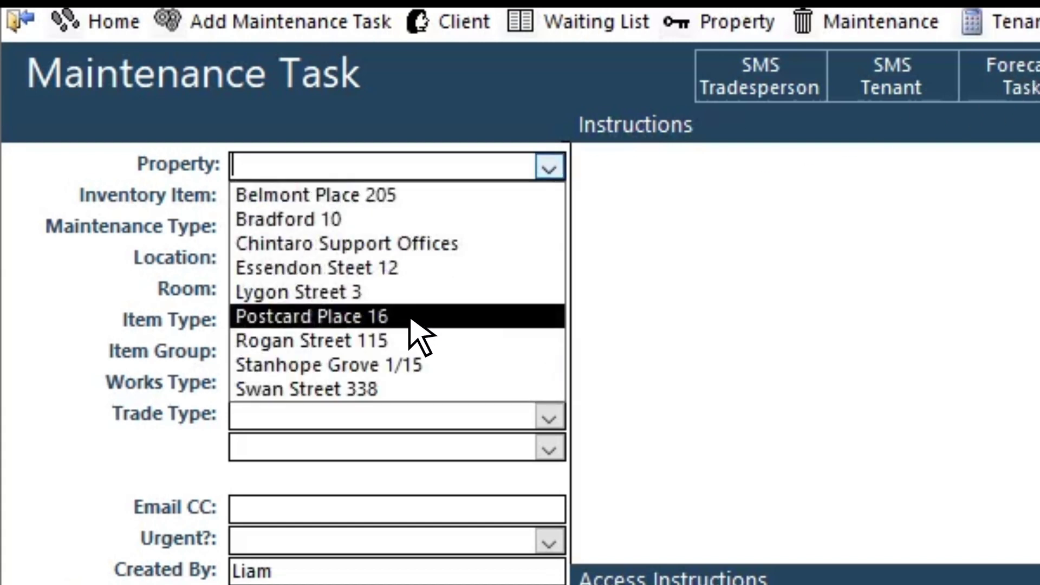
{"action": "left_click", "coordinate": [418, 317]}
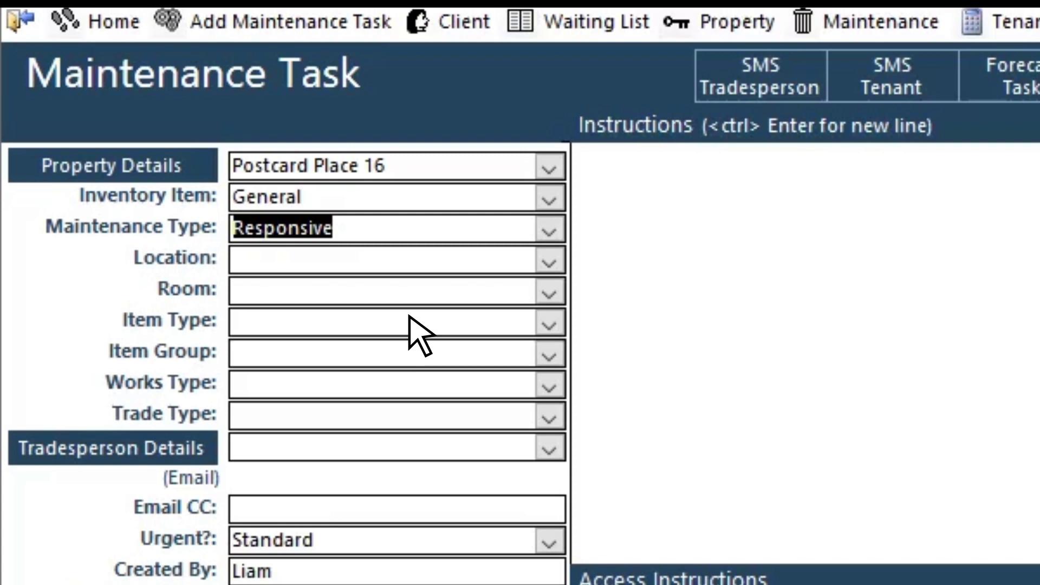
{"action": "left_click", "coordinate": [549, 199]}
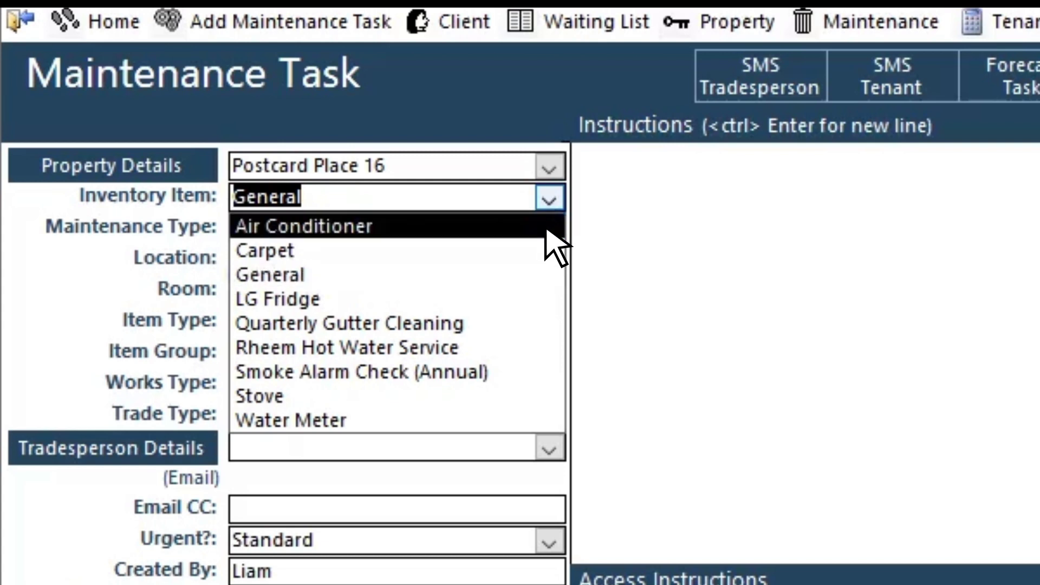
{"action": "left_click", "coordinate": [546, 230]}
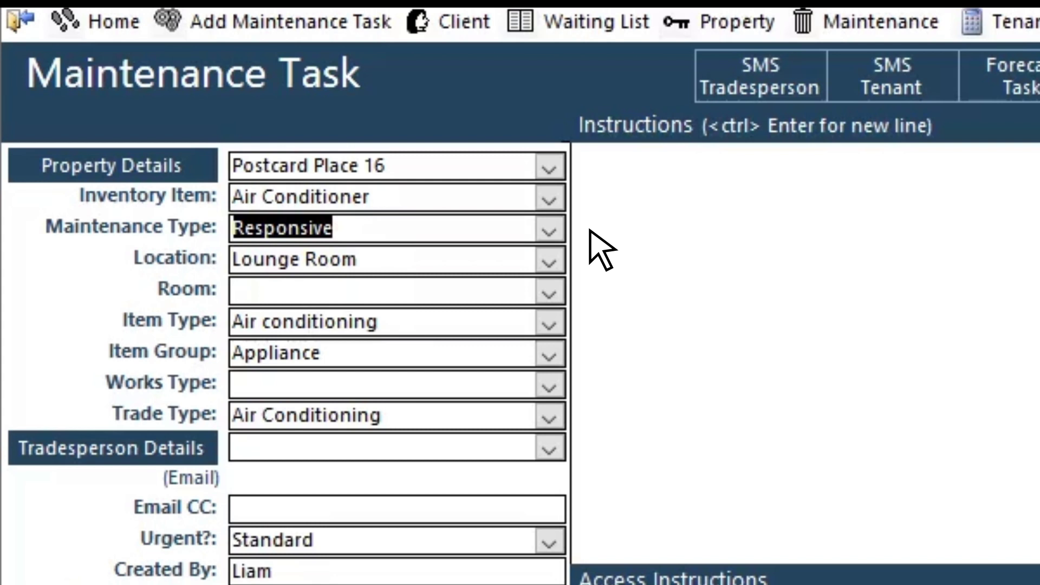
- Review the maintenance type, location and room options, keeping Responsive as the maintenance type
{"action": "left_click", "coordinate": [551, 231]}
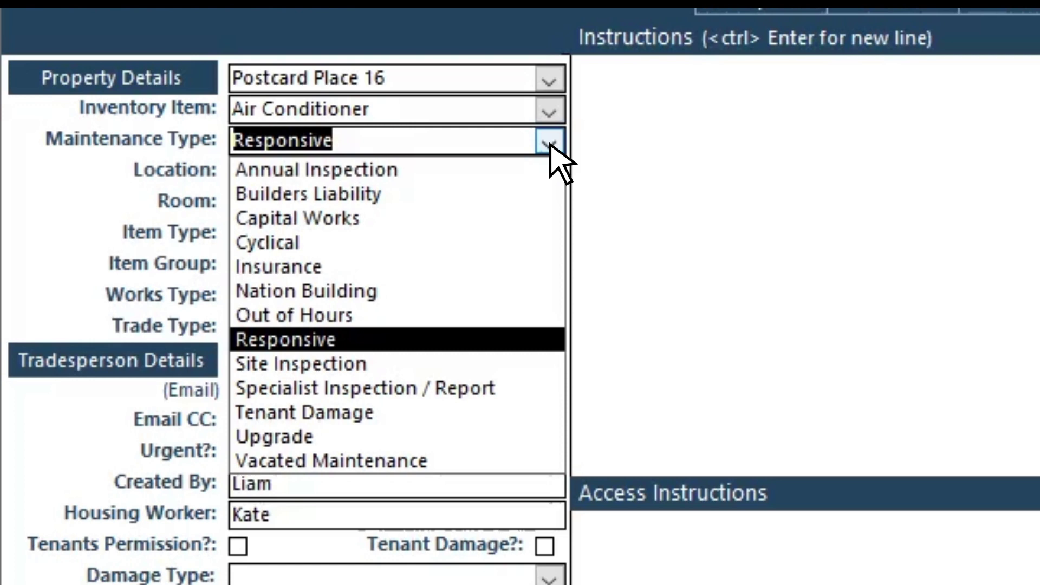
{"action": "left_click", "coordinate": [419, 341]}
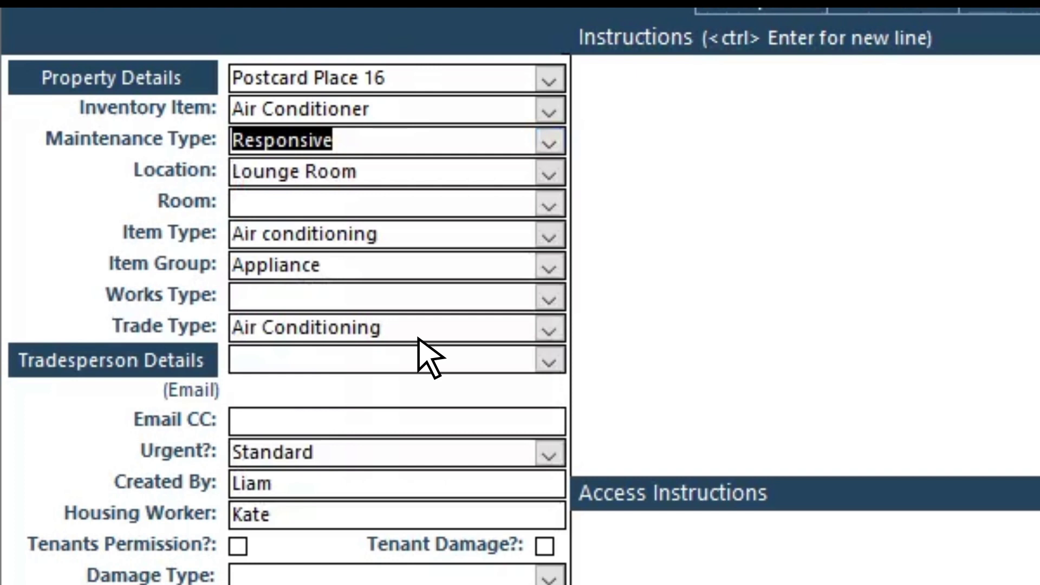
{"action": "left_click", "coordinate": [549, 174]}
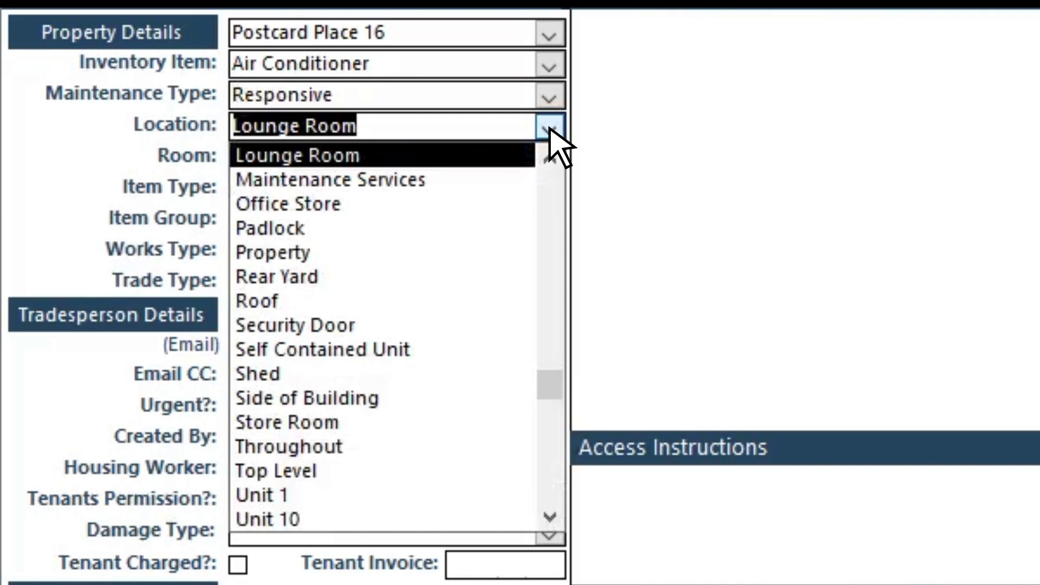
{"action": "left_click", "coordinate": [550, 129]}
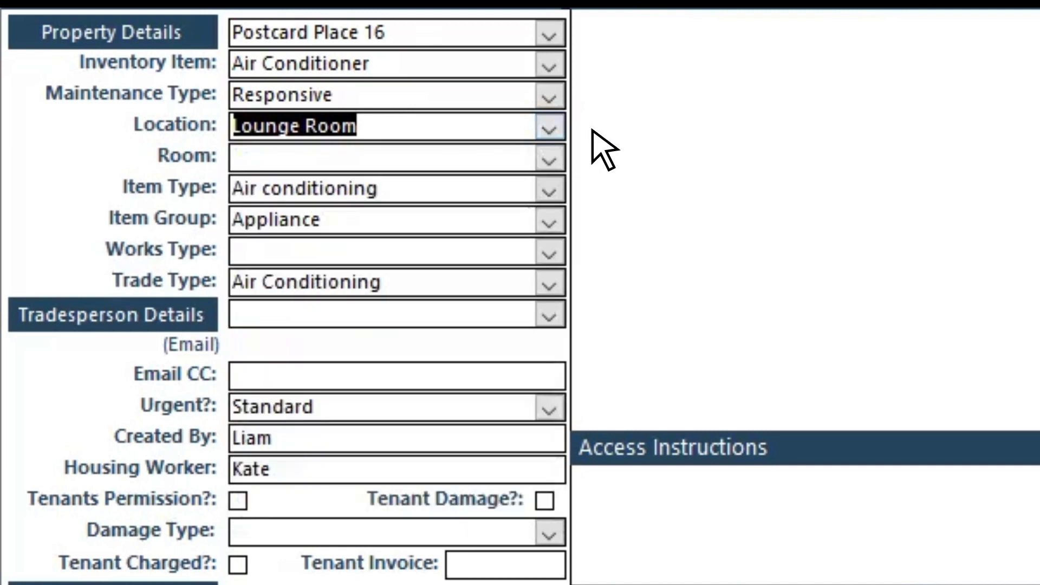
{"action": "left_click", "coordinate": [549, 159]}
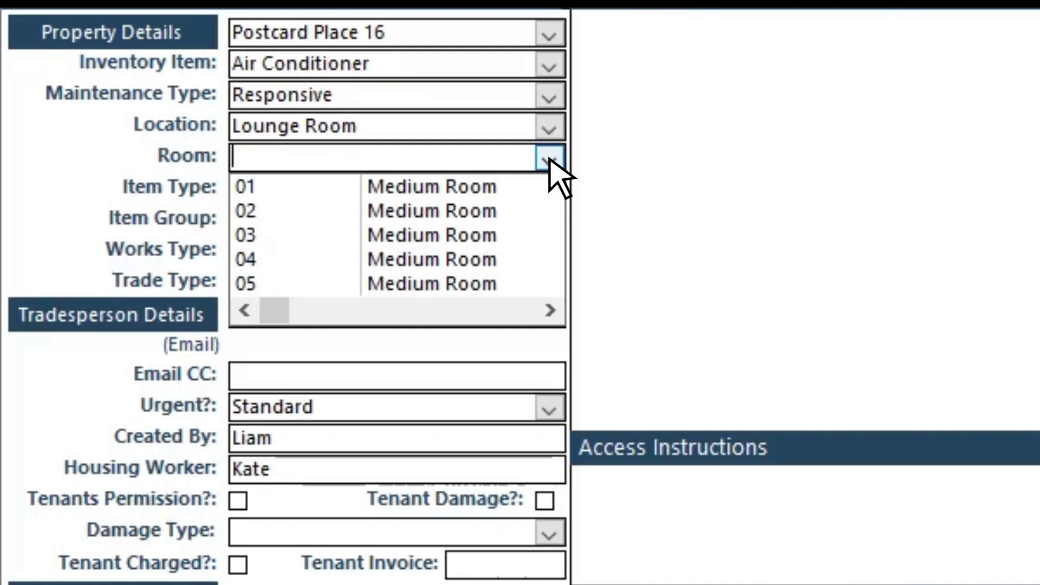
{"action": "left_click", "coordinate": [549, 159]}
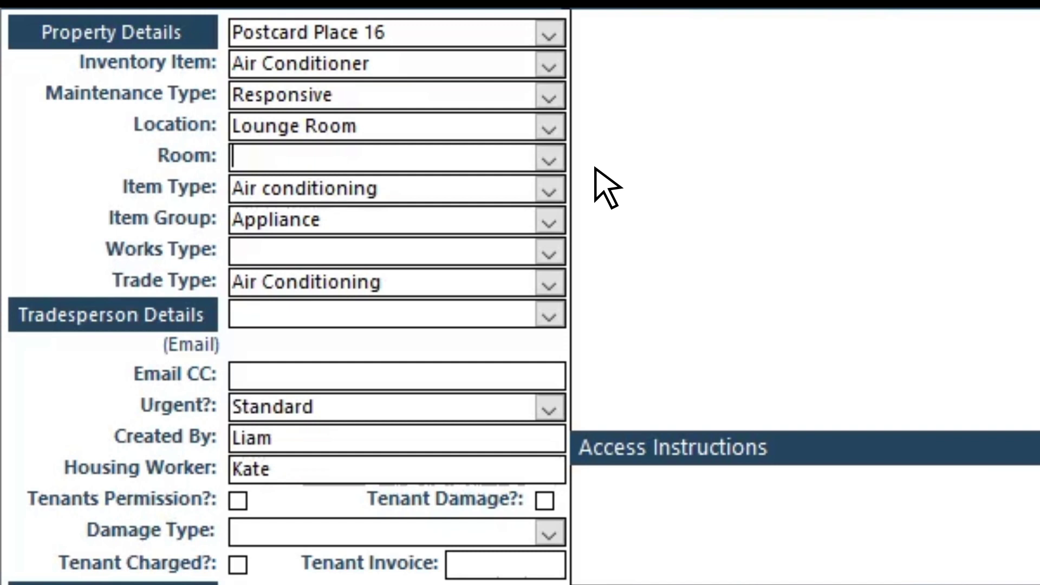
- Set the works type to Replace and choose Air Supply as the tradesperson
{"action": "left_click", "coordinate": [549, 253]}
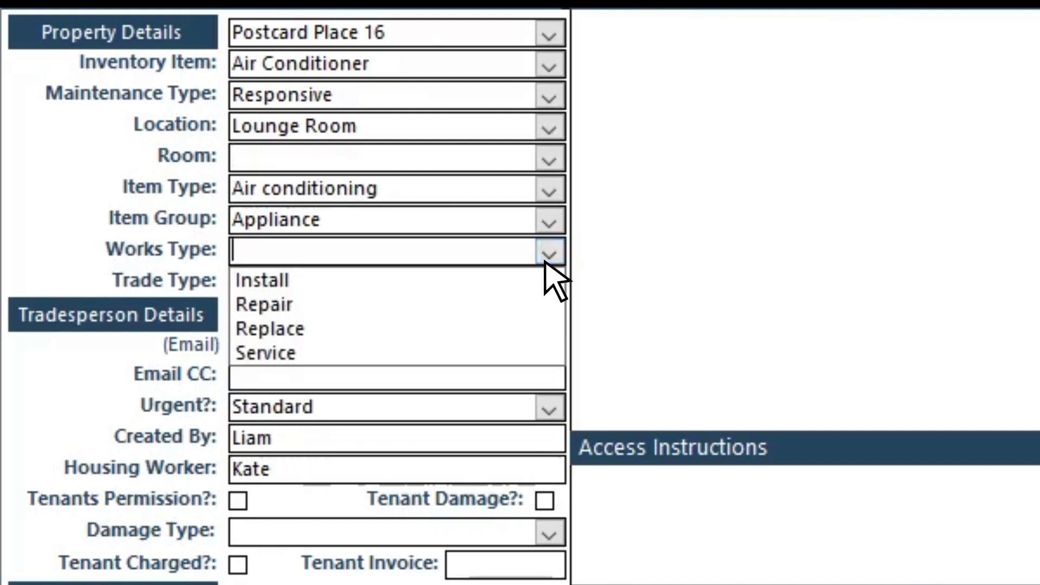
{"action": "left_click", "coordinate": [509, 329]}
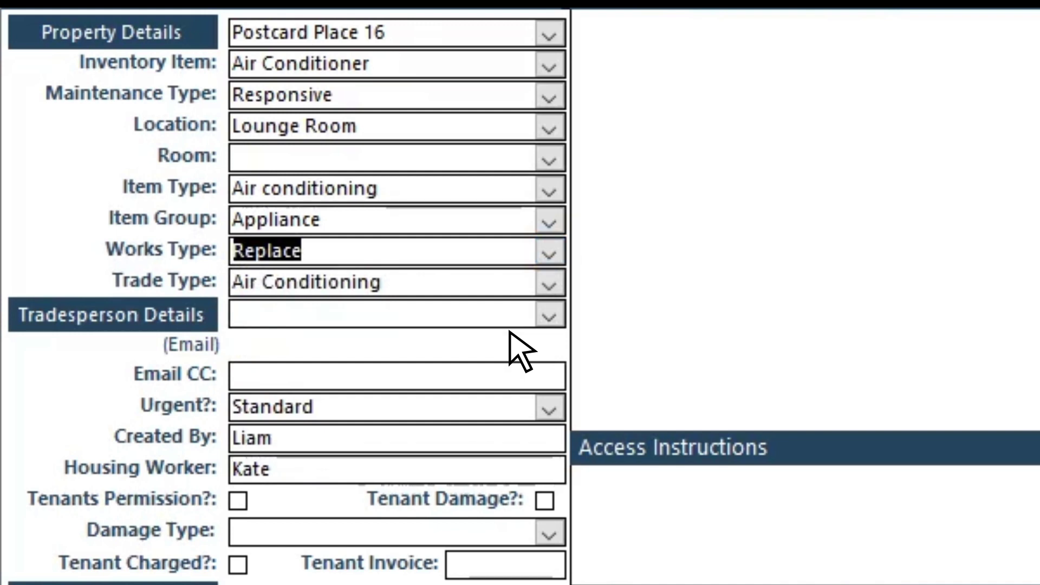
{"action": "left_click", "coordinate": [548, 314]}
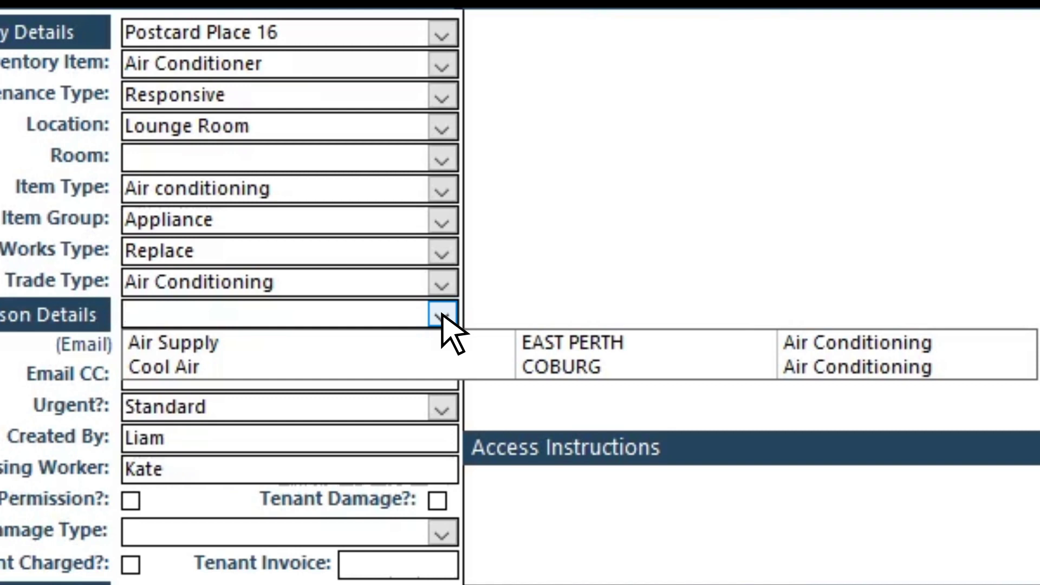
{"action": "left_click", "coordinate": [448, 343]}
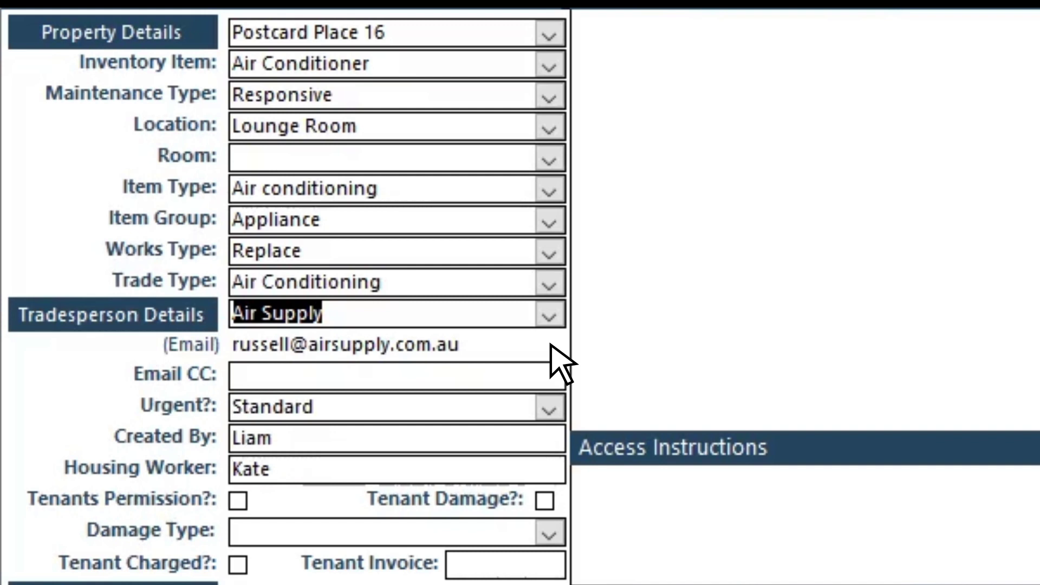
- View the Air Supply tradesperson record, then return to the Email CC field of the maintenance task
{"action": "left_click", "coordinate": [103, 323]}
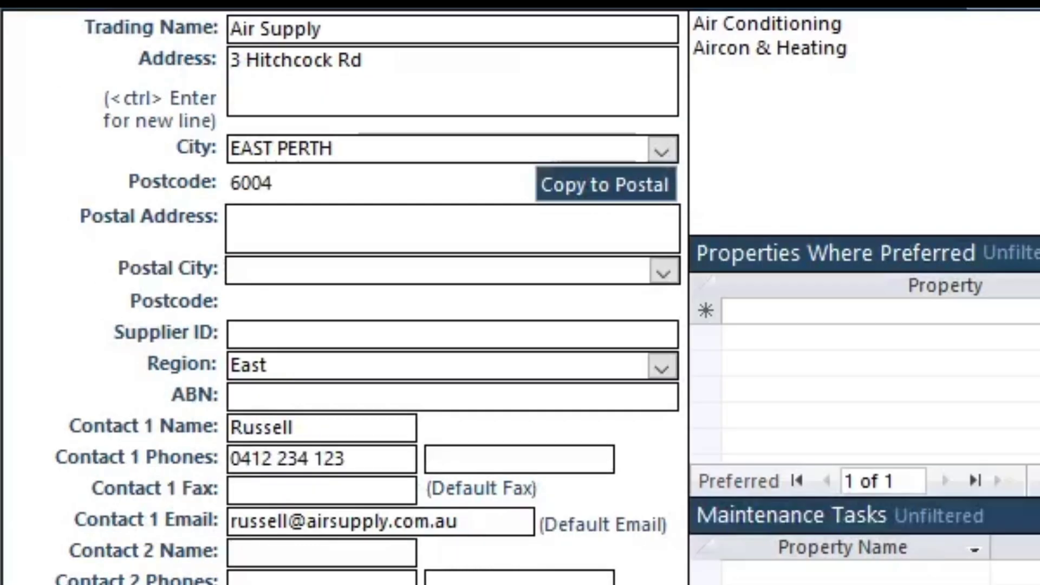
{"action": "key", "text": "ctrl+w"}
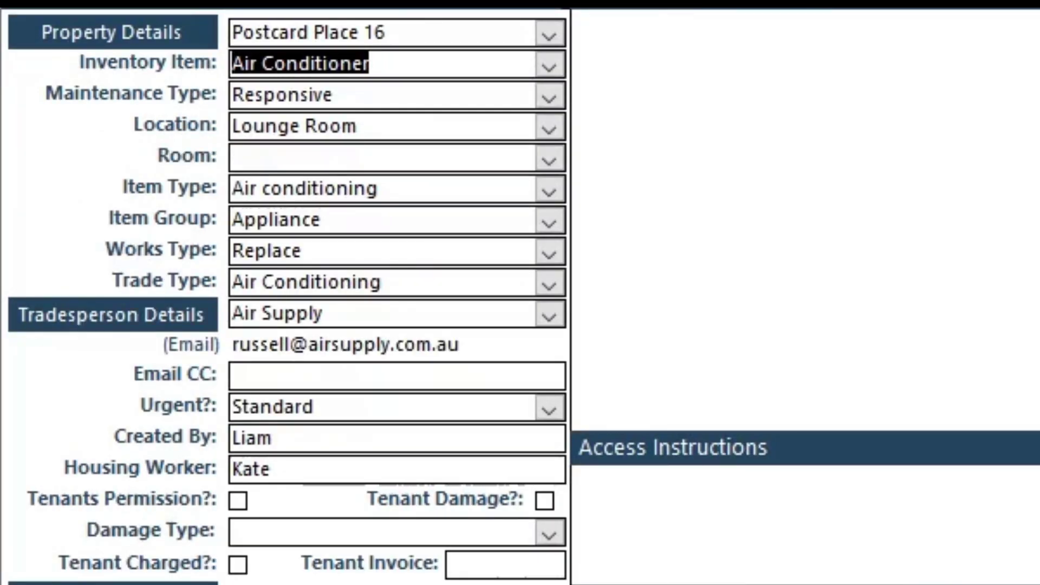
{"action": "left_click", "coordinate": [378, 376]}
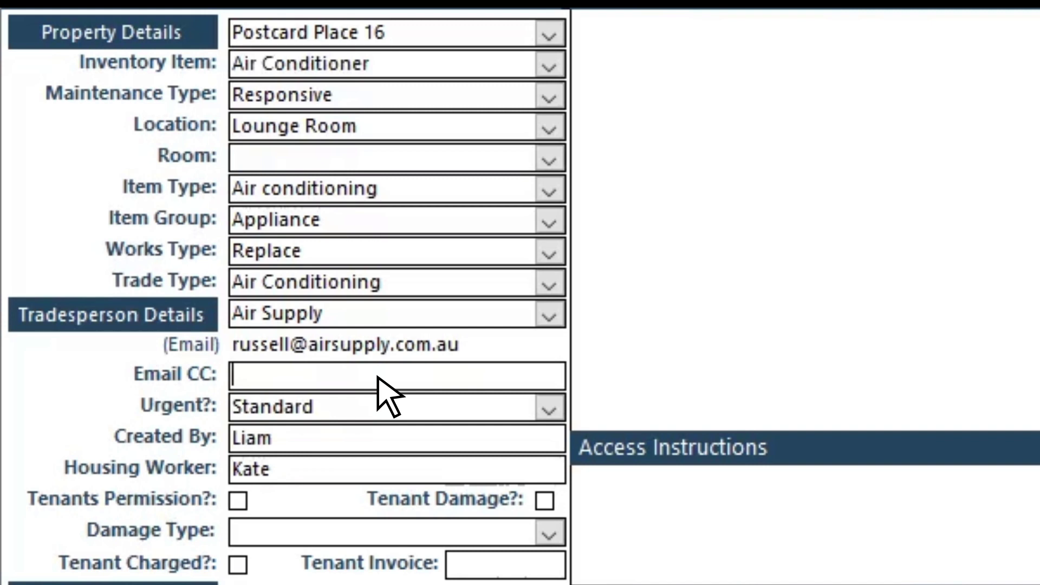
- Try the urgency levels Low Priority, Priority, Standard and Urgent in turn, and return the task to Standard
{"action": "left_click", "coordinate": [549, 408]}
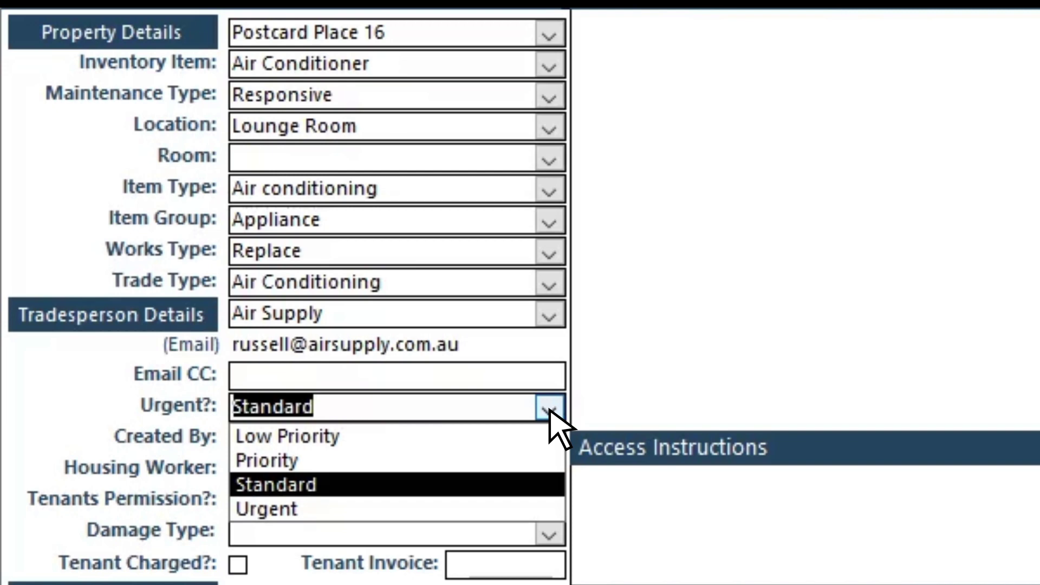
{"action": "left_click", "coordinate": [548, 433]}
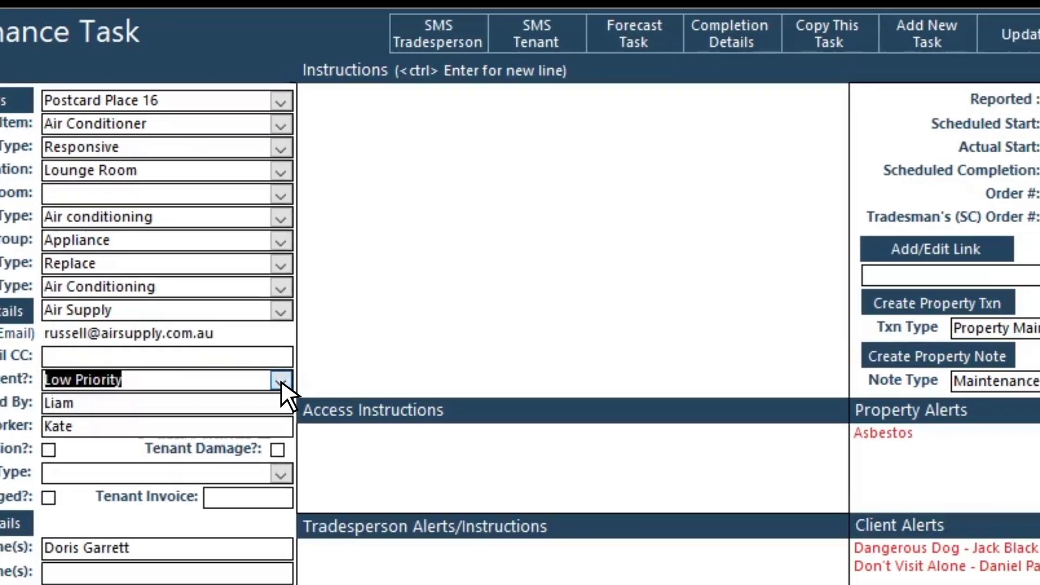
{"action": "left_click", "coordinate": [281, 380]}
{"action": "left_click", "coordinate": [272, 417]}
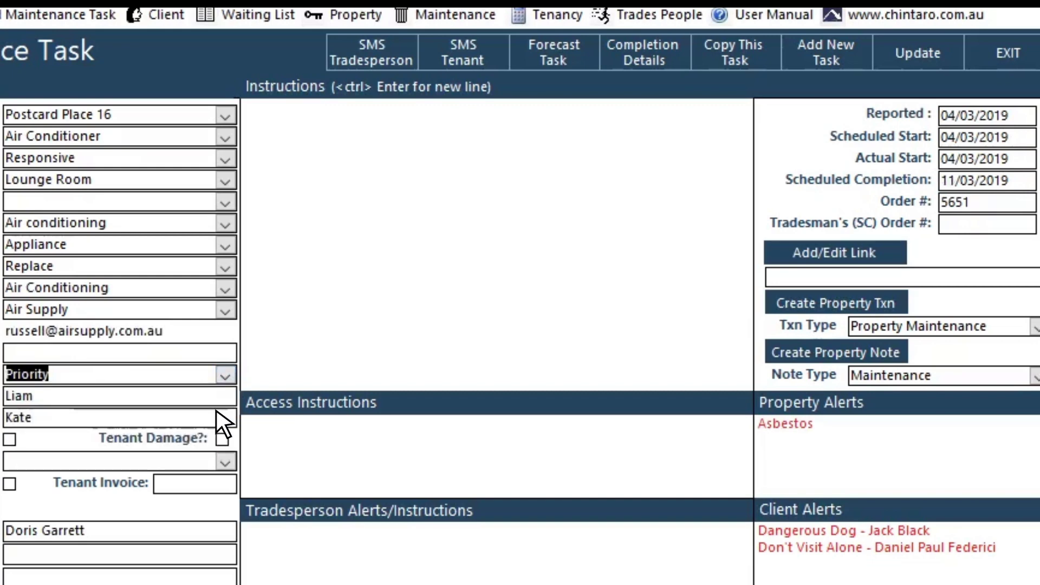
{"action": "left_click", "coordinate": [226, 376]}
{"action": "left_click", "coordinate": [207, 426]}
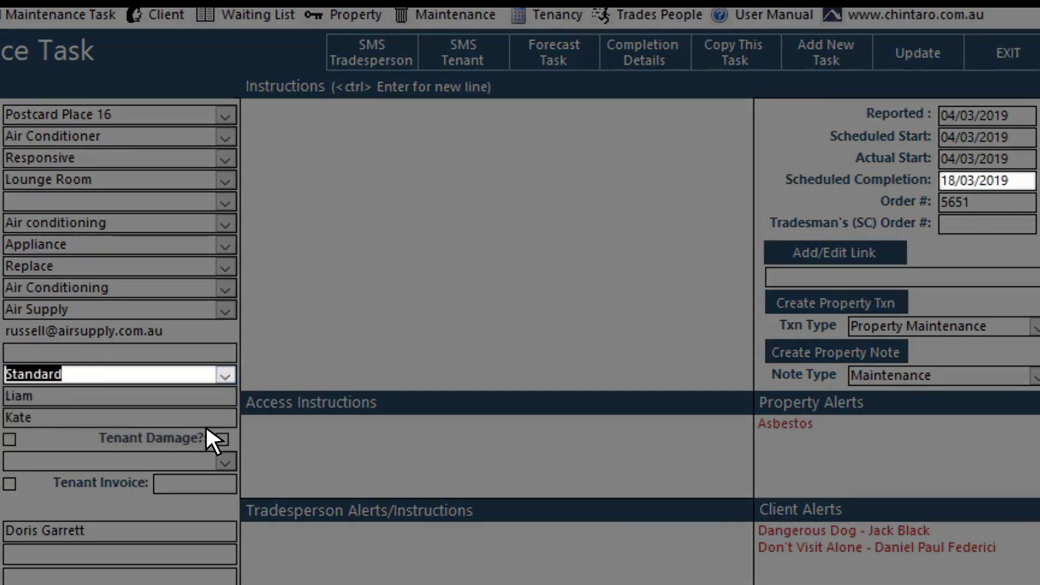
{"action": "left_click", "coordinate": [226, 375]}
{"action": "left_click", "coordinate": [188, 445]}
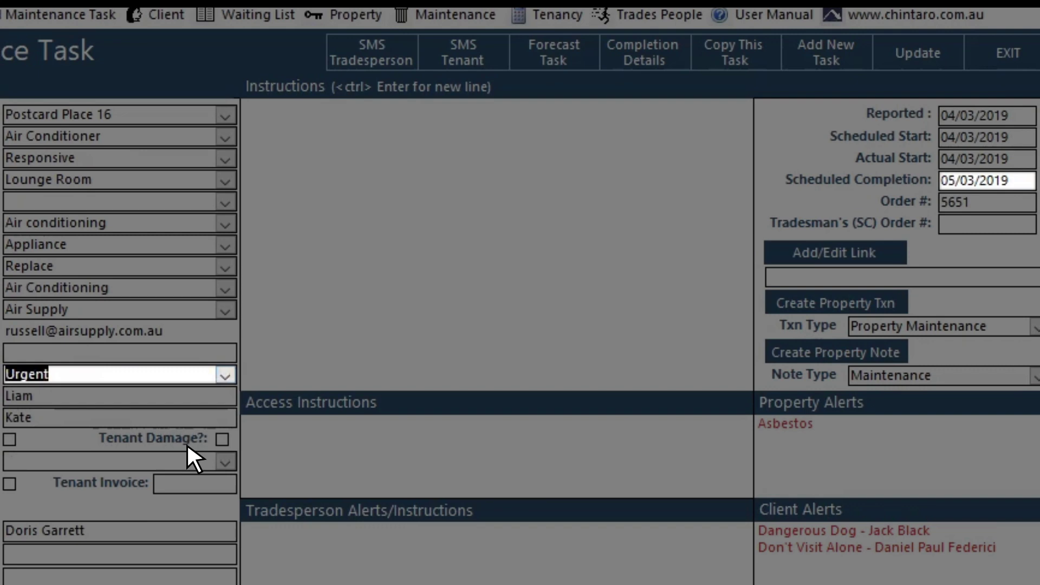
{"action": "left_click", "coordinate": [226, 375]}
{"action": "left_click", "coordinate": [190, 428]}
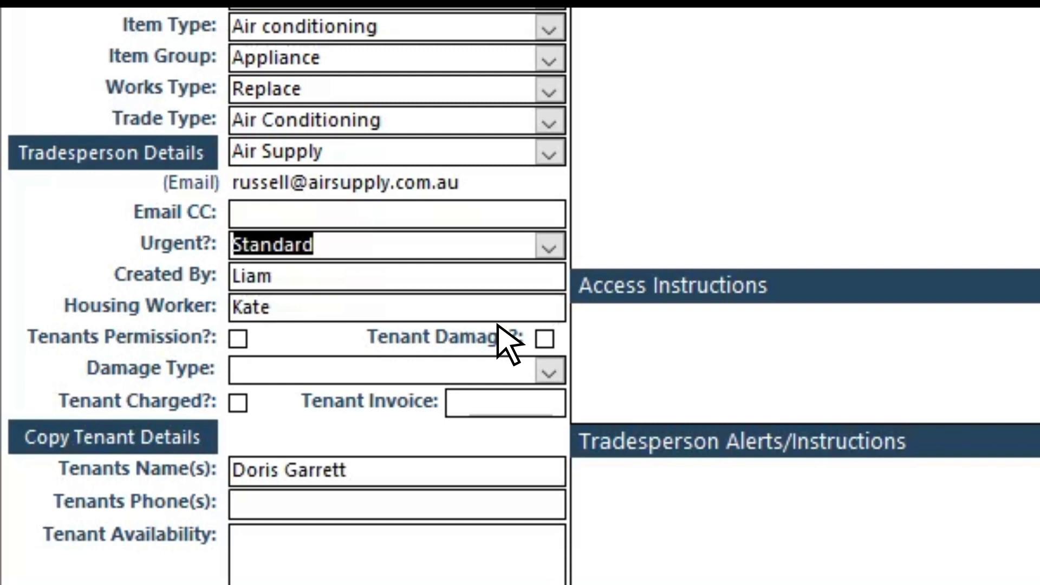
- Replace the Created By entry with another staff member's first name, and mark the task for tenants permission and tenant damage
{"action": "key", "text": "Tab"}
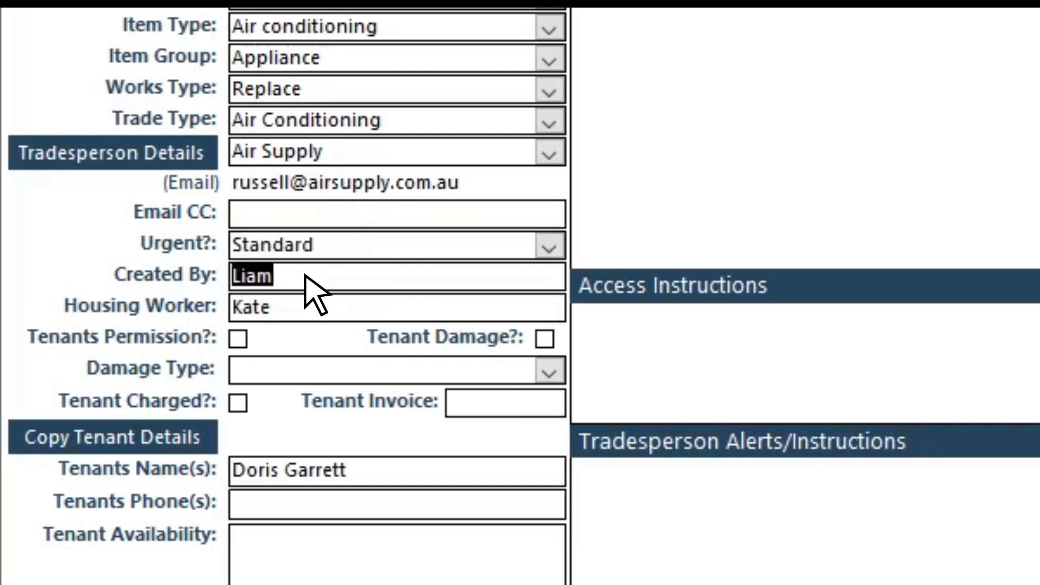
{"action": "type", "text": "Damien"}
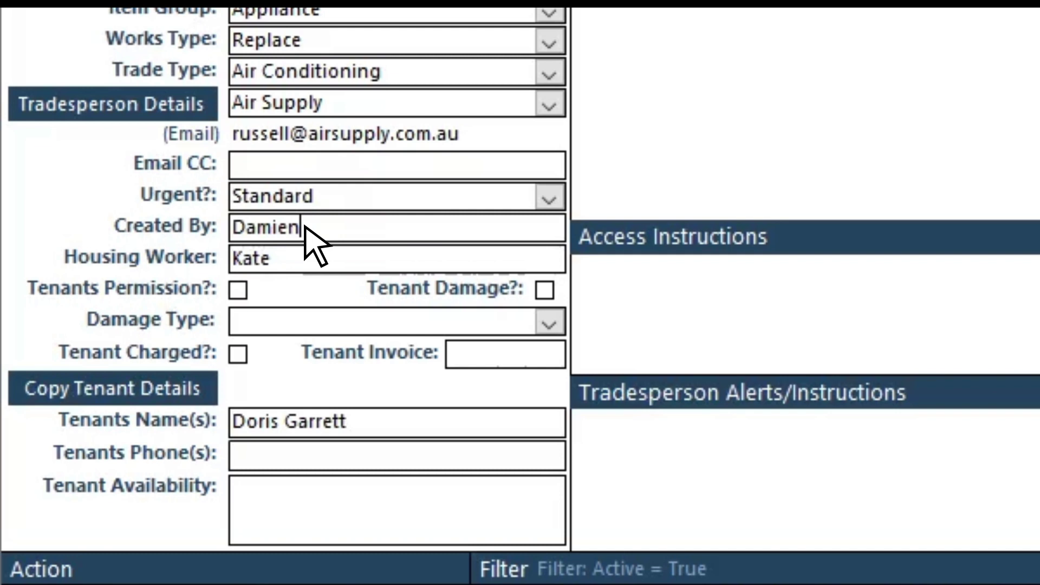
{"action": "left_click", "coordinate": [238, 290]}
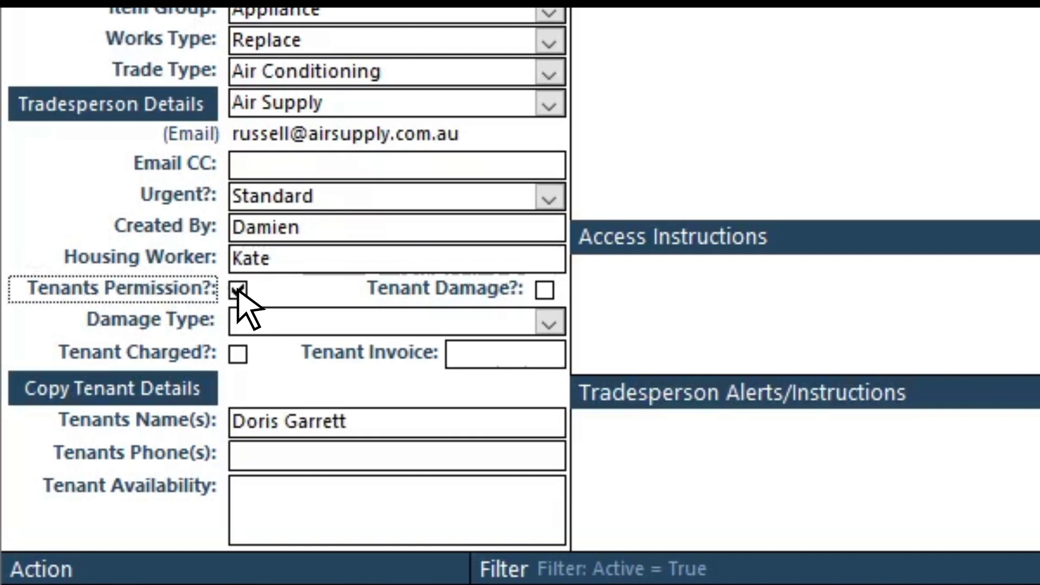
{"action": "left_click", "coordinate": [544, 290]}
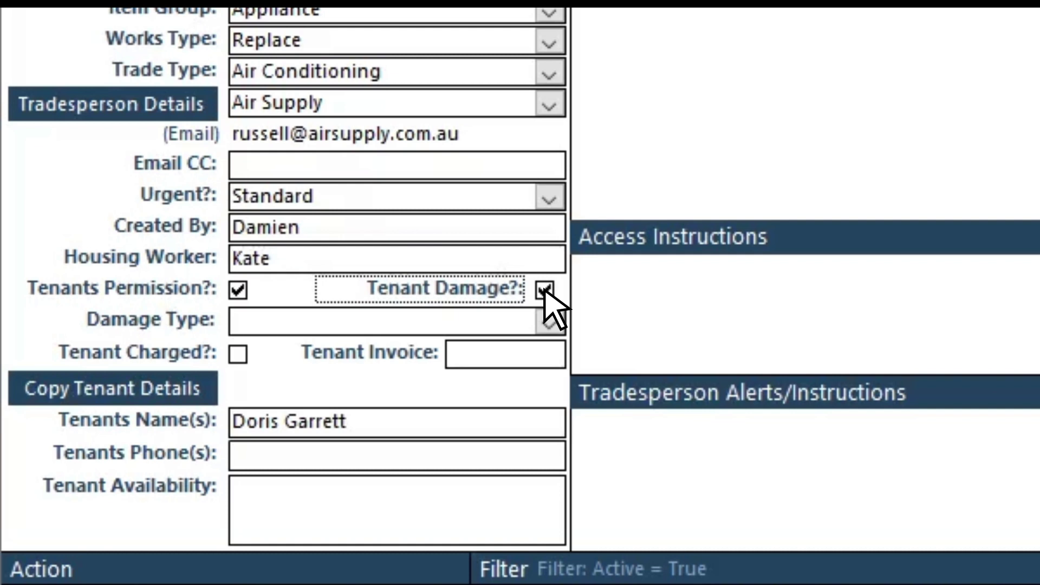
- Look through the damage type options without choosing one, and mark Tenant Charged and unmark it again
{"action": "left_click", "coordinate": [549, 322]}
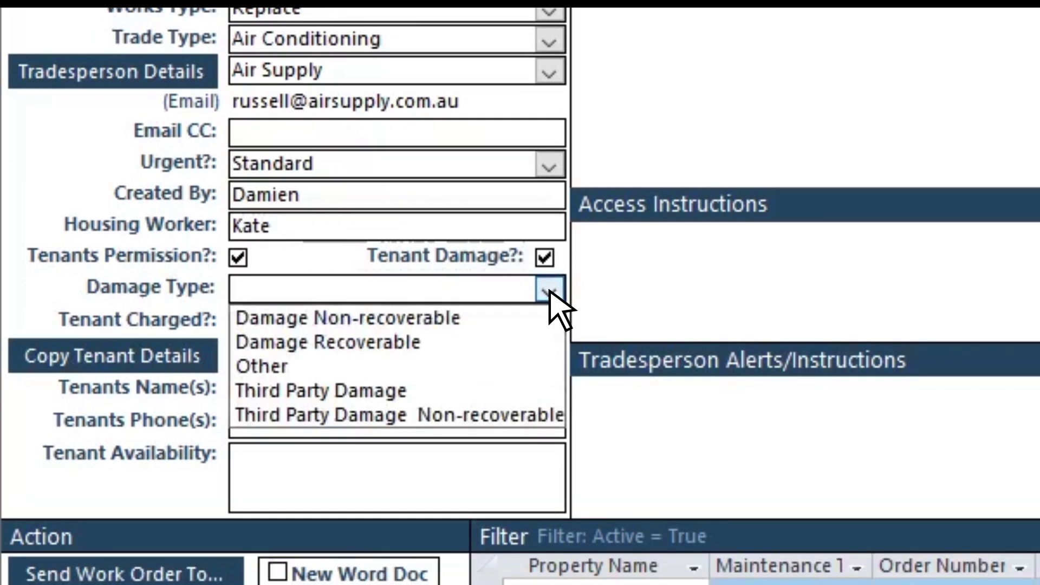
{"action": "left_click", "coordinate": [550, 292]}
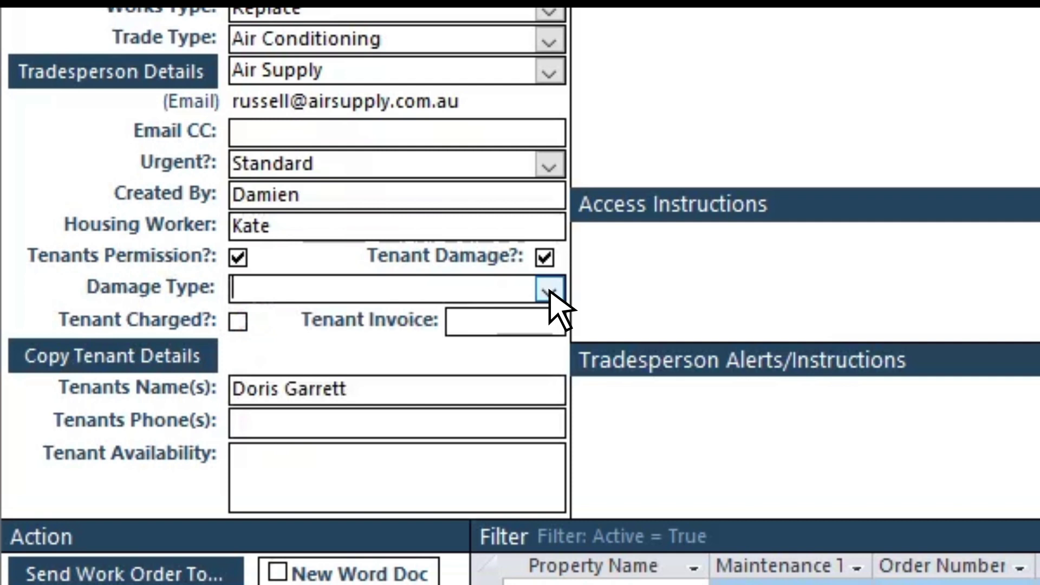
{"action": "left_click", "coordinate": [238, 322]}
{"action": "left_click", "coordinate": [239, 323]}
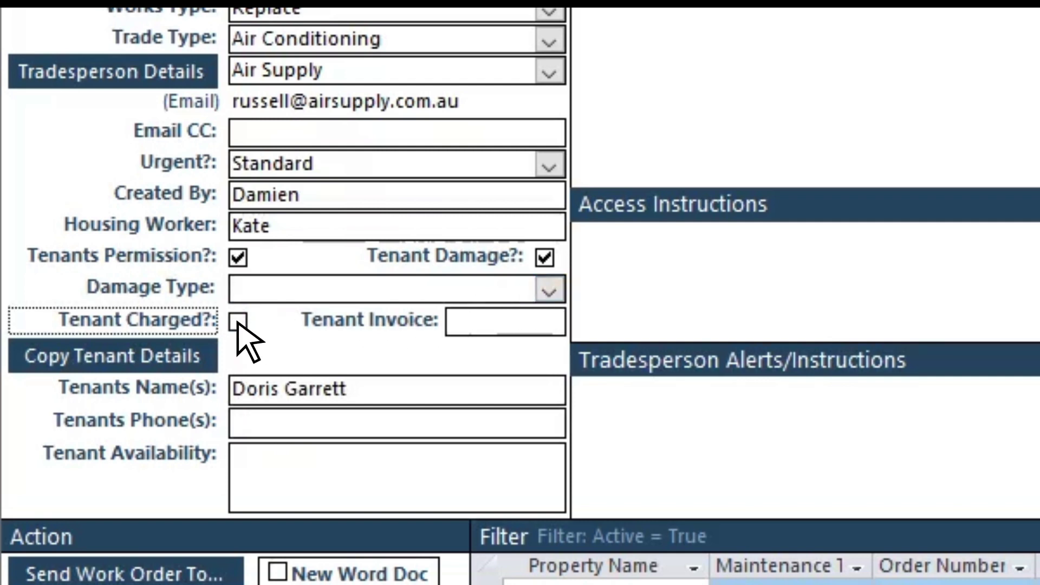
- Review the list of tenants available to copy into the task, and close it without copying any
{"action": "left_click", "coordinate": [507, 323]}
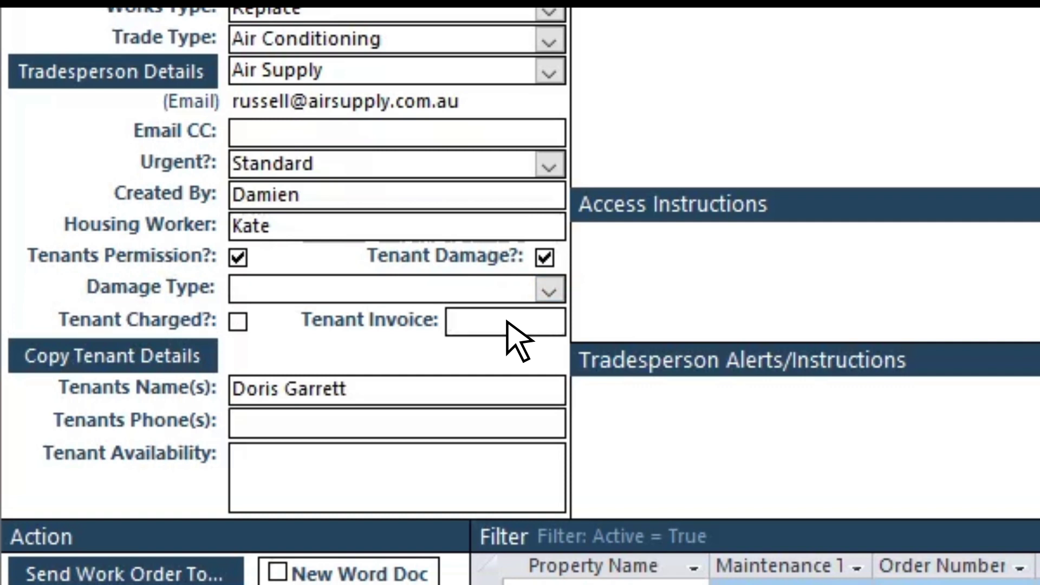
{"action": "scroll", "coordinate": [506, 322], "scroll_direction": "down", "scroll_amount": 3}
{"action": "left_click", "coordinate": [312, 325]}
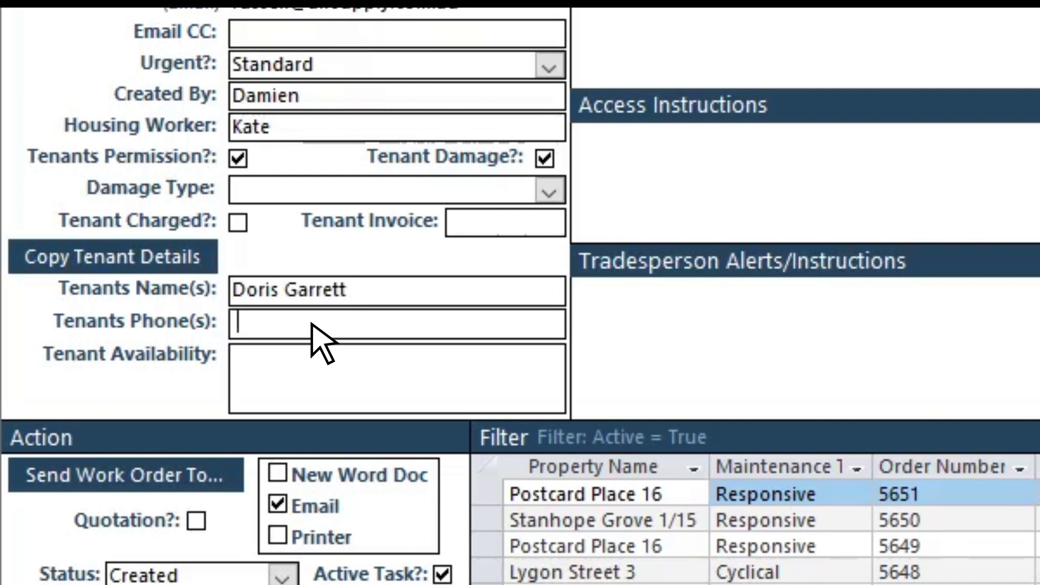
{"action": "left_click", "coordinate": [206, 263]}
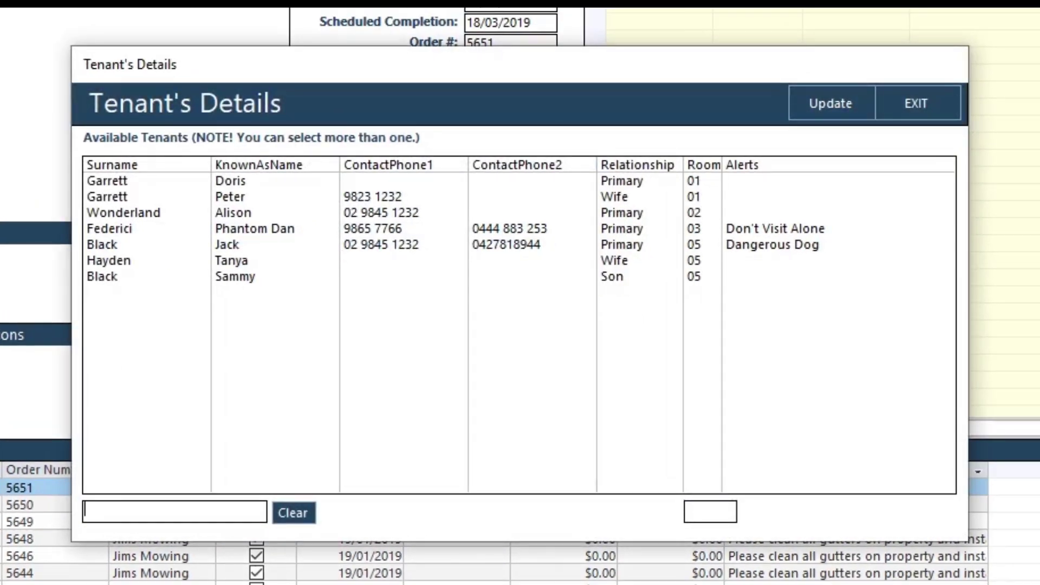
{"action": "left_click", "coordinate": [921, 108]}
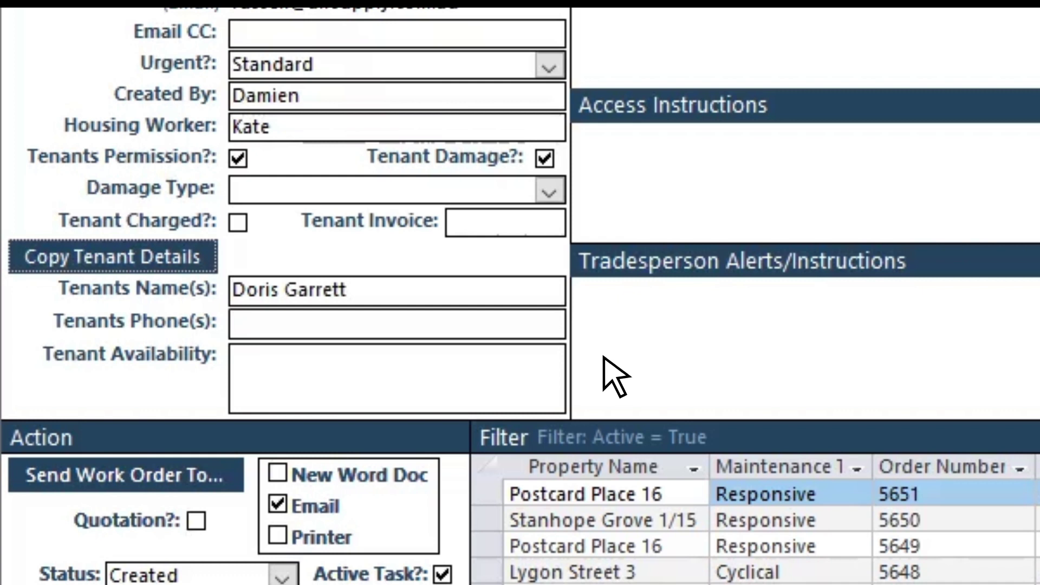
- Enter "Available After 3PM" as the tenant availability and "Air conditioner is old and leaking, needs to be replaced" as the instructions
{"action": "left_click", "coordinate": [408, 355]}
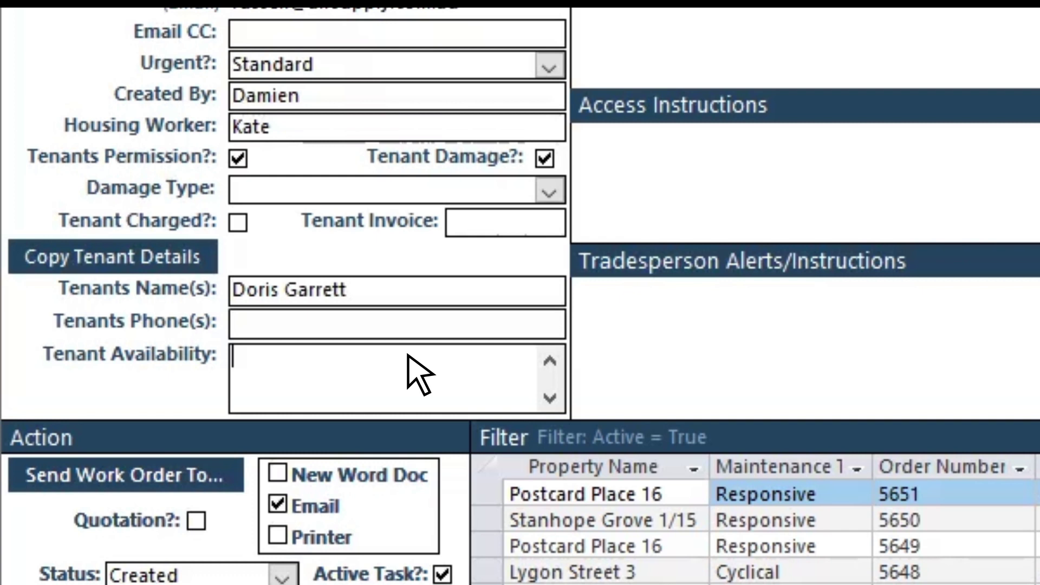
{"action": "type", "text": "Available After 3PM"}
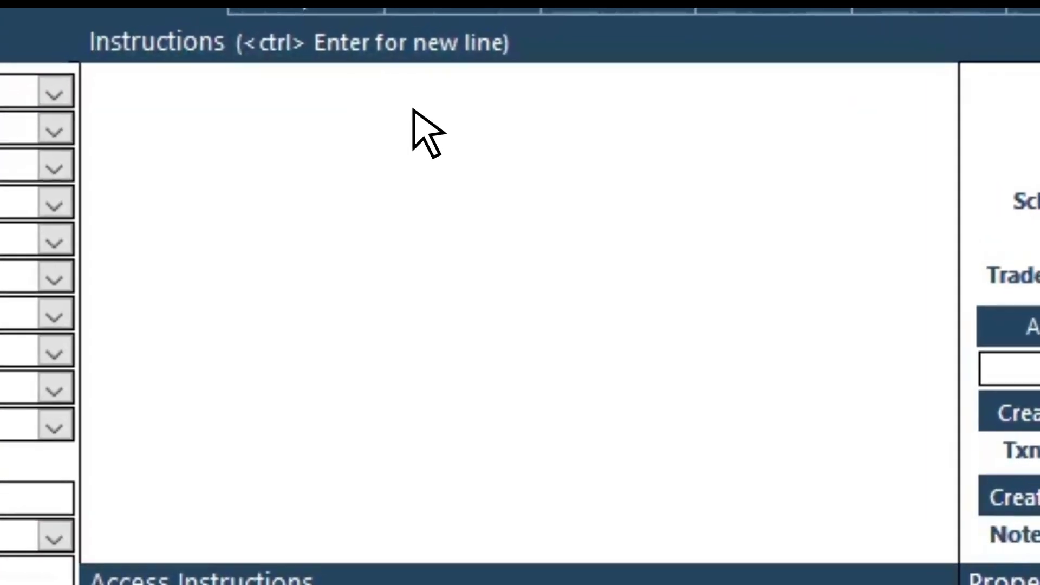
{"action": "left_click", "coordinate": [413, 111]}
{"action": "type", "text": "Air co"}
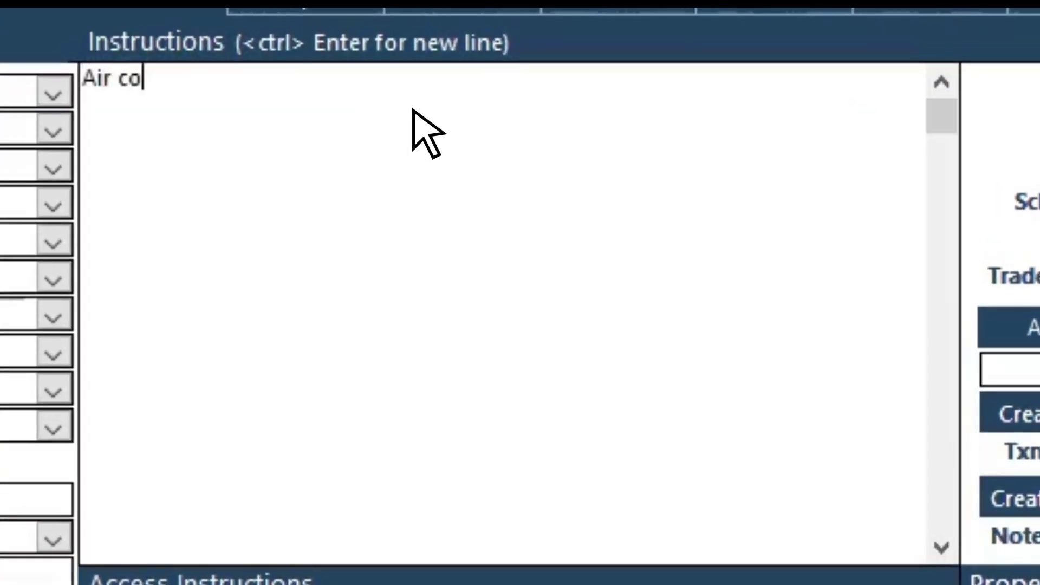
{"action": "type", "text": "nditioner is old and leaking,"}
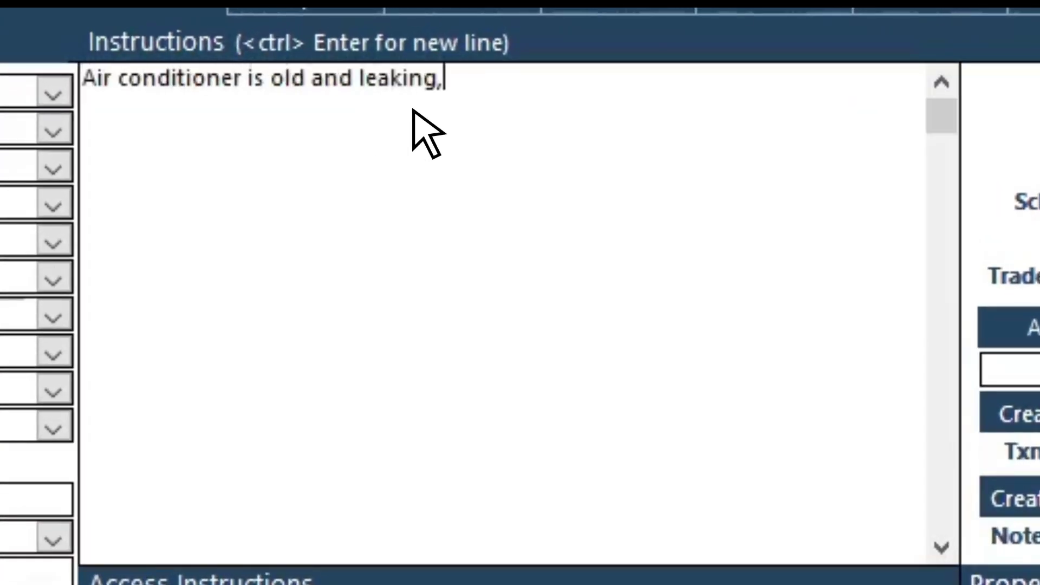
{"action": "type", "text": " needs to be replaced"}
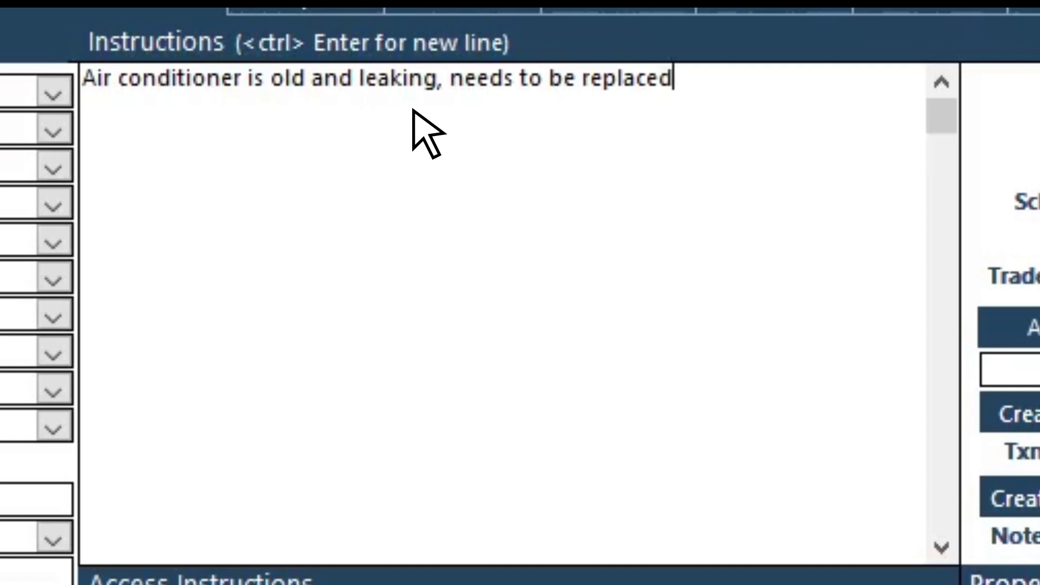
{"action": "key", "text": "ctrl+Return"}
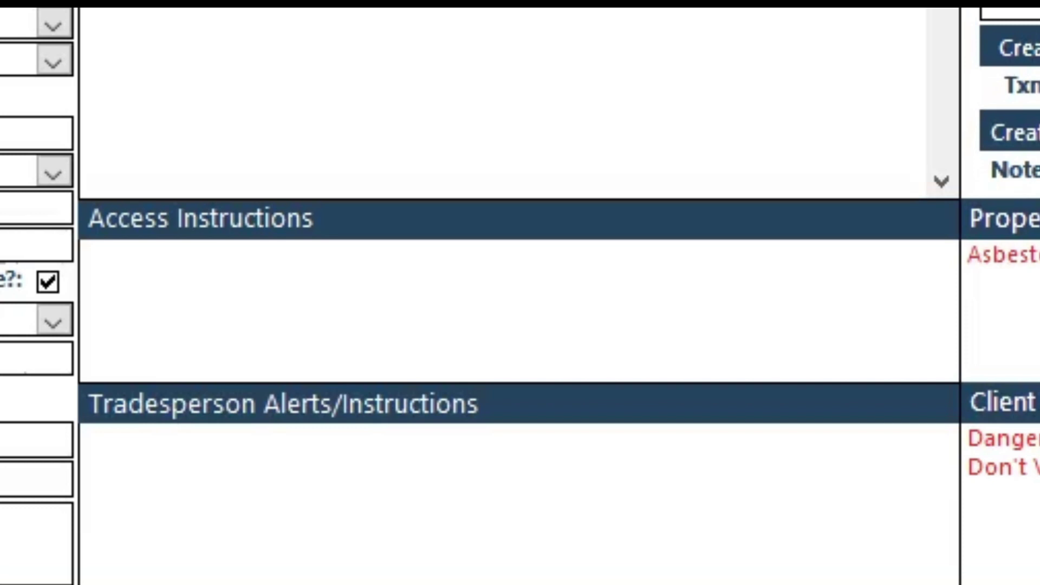
- Enter access instructions "Pick up keys from office" and tradesperson alert "Beware of the dog and attend with two tradespeople. Take precautions for asbestos"
{"action": "left_click", "coordinate": [295, 271]}
{"action": "type", "text": "Pick up keys from"}
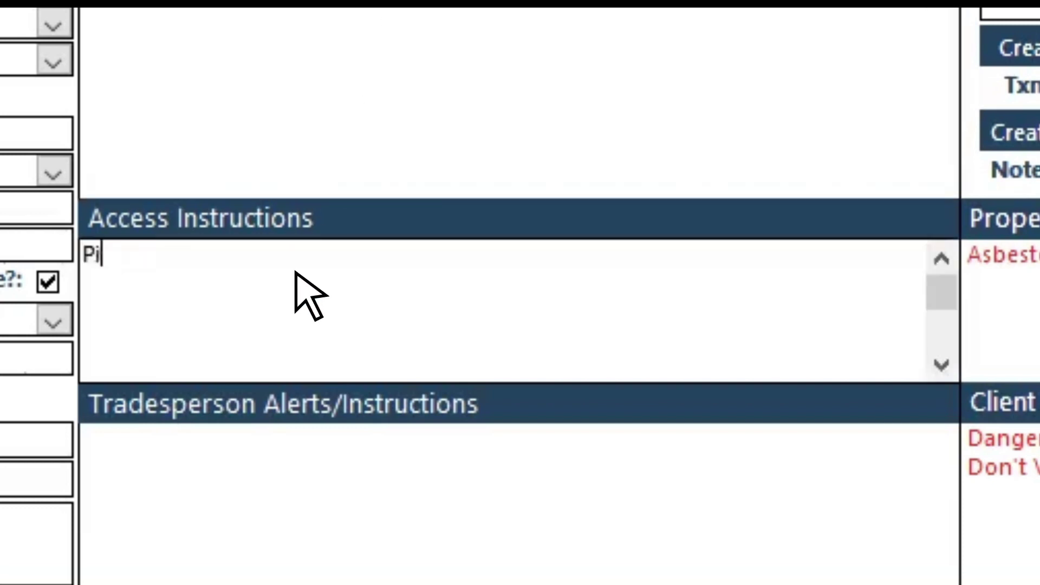
{"action": "type", "text": " office"}
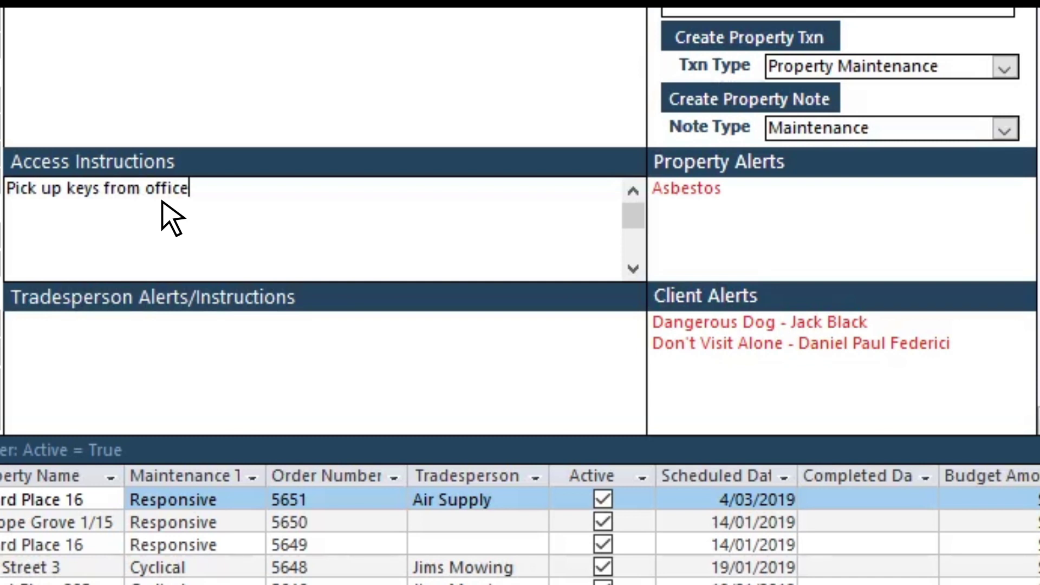
{"action": "left_click", "coordinate": [127, 345]}
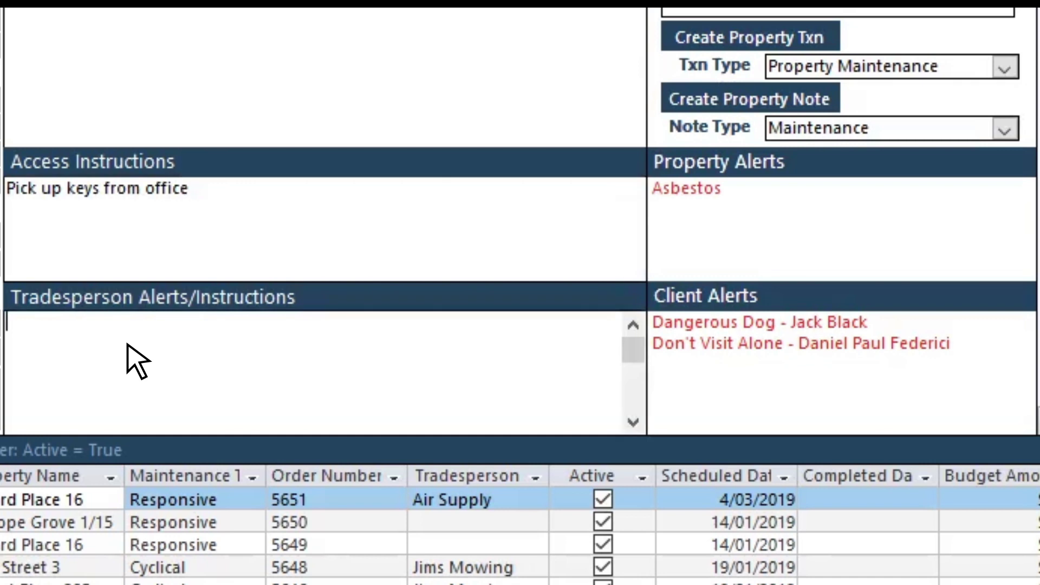
{"action": "type", "text": "Beware of the dog and atten"}
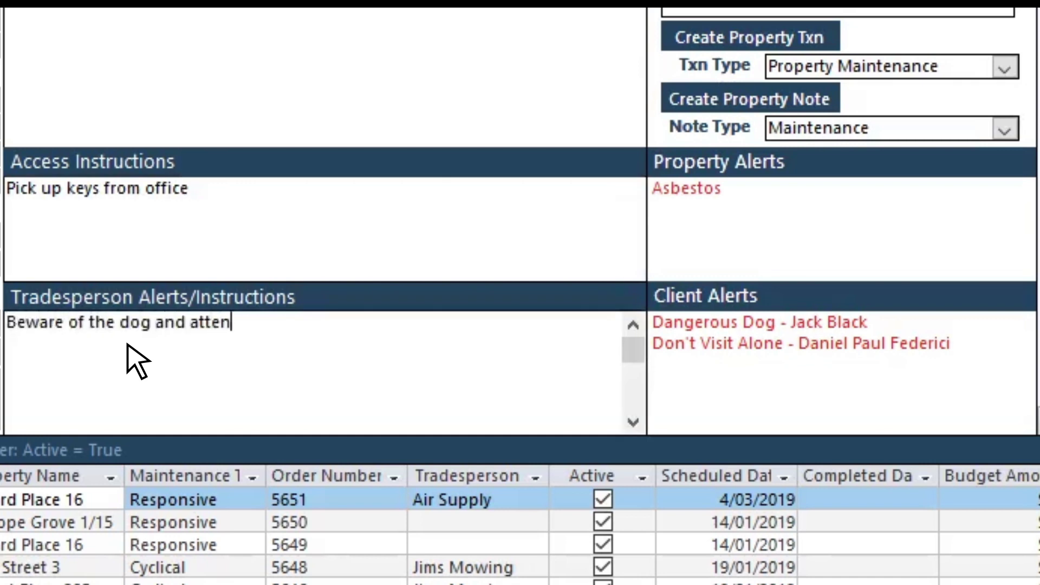
{"action": "type", "text": "d with two tradespeople."}
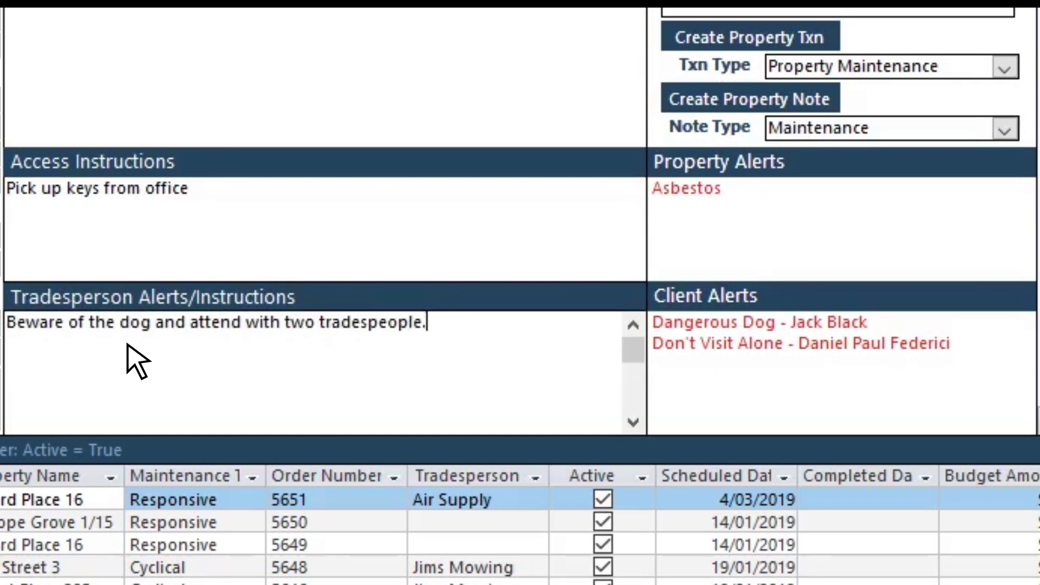
{"action": "type", "text": " Take precautions for asbestos"}
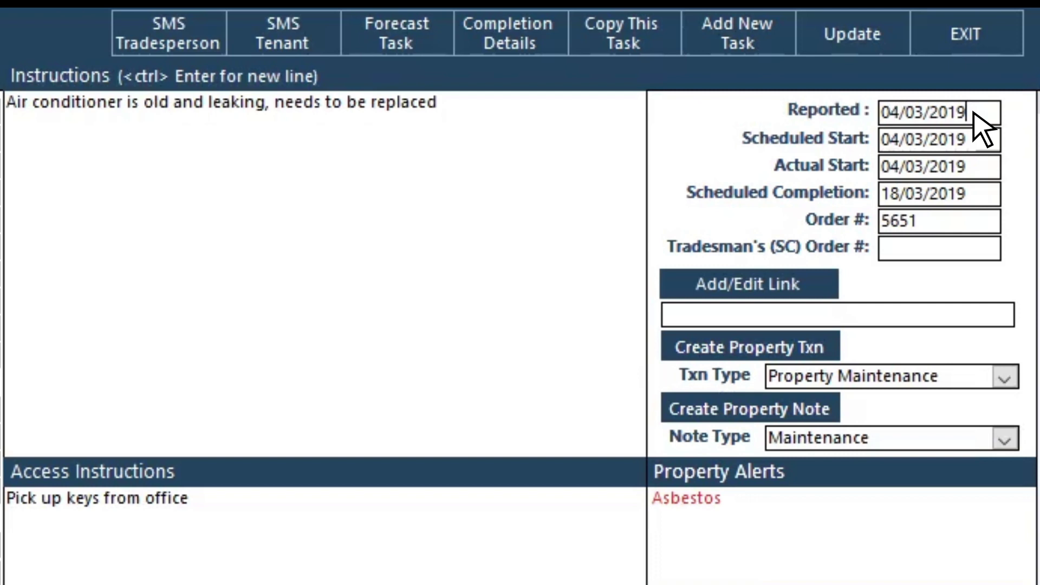
- Check the task's reported and scheduled start dates, and clear the Actual Start date
{"action": "left_click", "coordinate": [975, 112]}
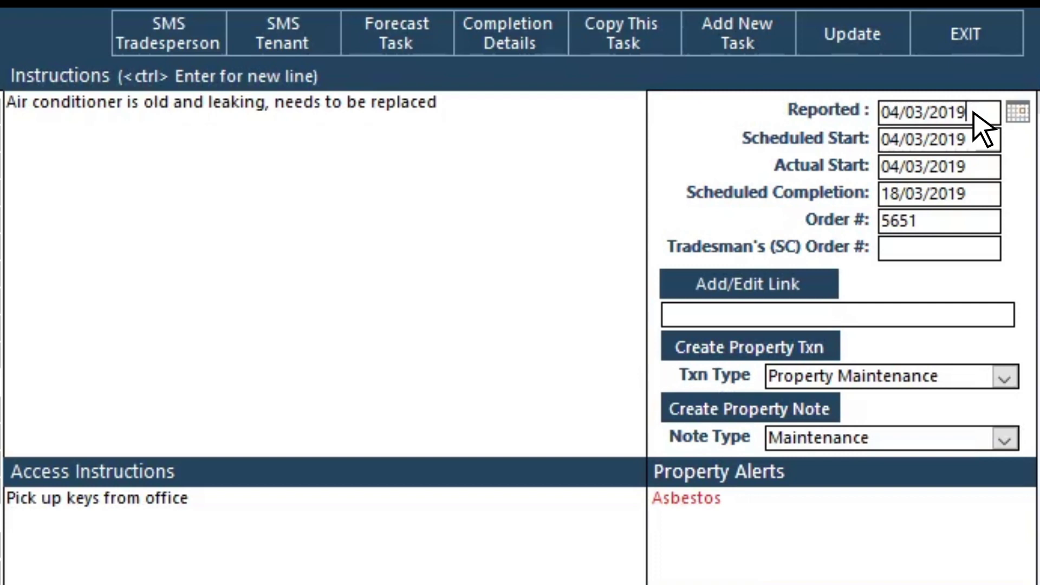
{"action": "left_click", "coordinate": [973, 139]}
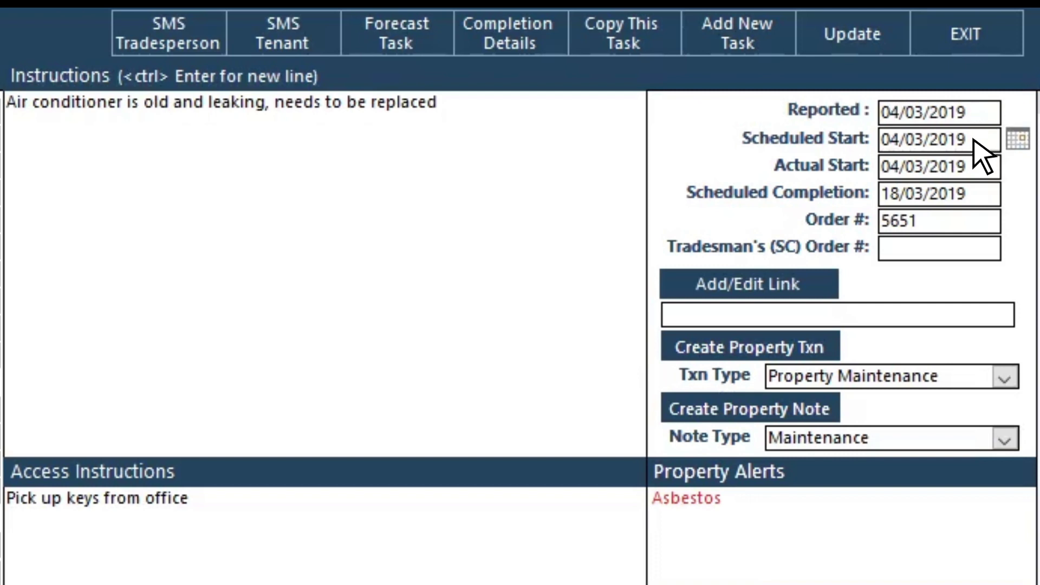
{"action": "left_click", "coordinate": [973, 167]}
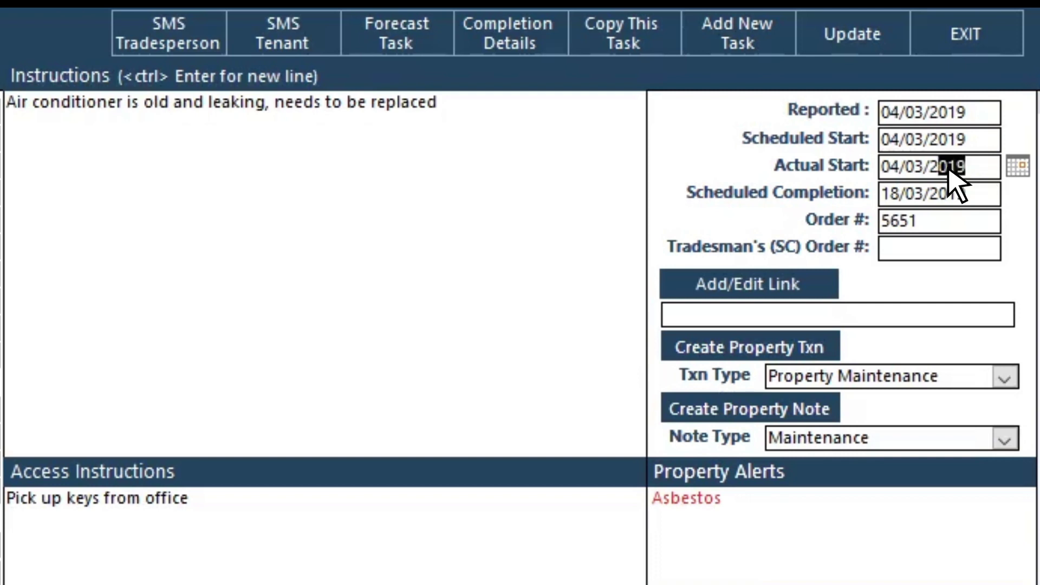
{"action": "left_click_drag", "start_coordinate": [937, 168], "coordinate": [911, 169]}
{"action": "key", "text": "BackSpace"}
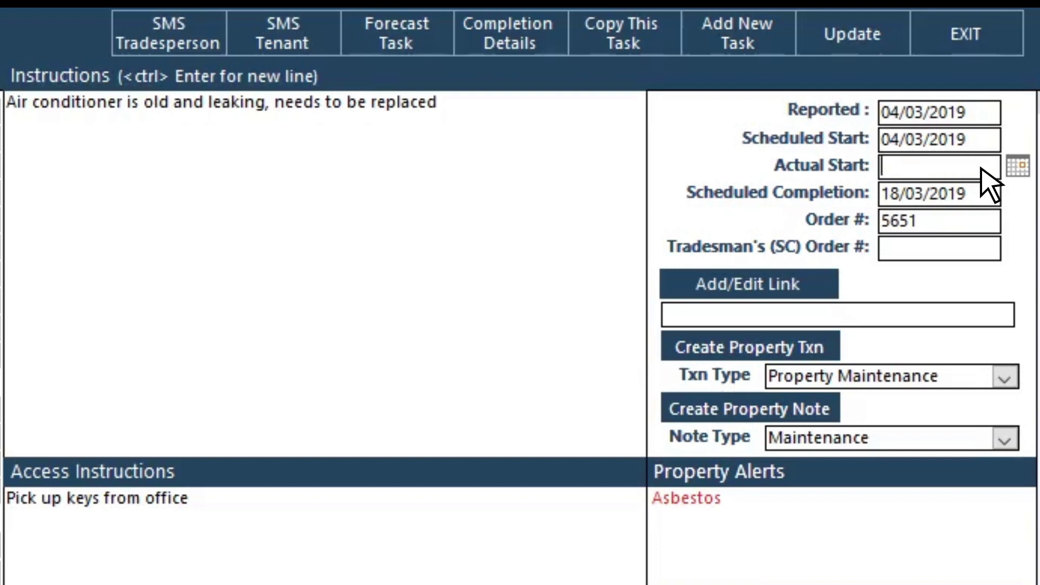
{"action": "left_click", "coordinate": [921, 219]}
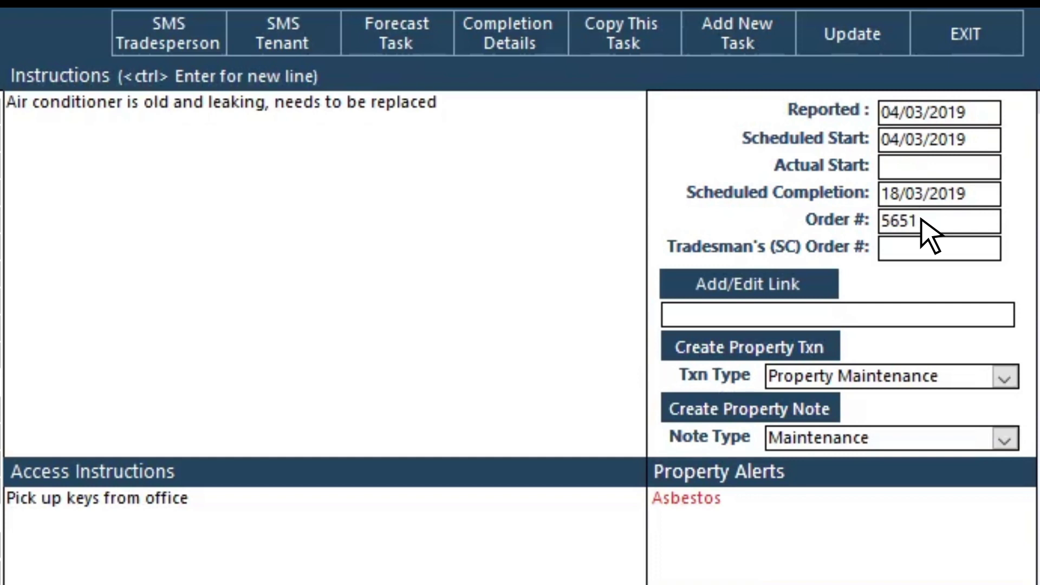
{"action": "left_click", "coordinate": [916, 249]}
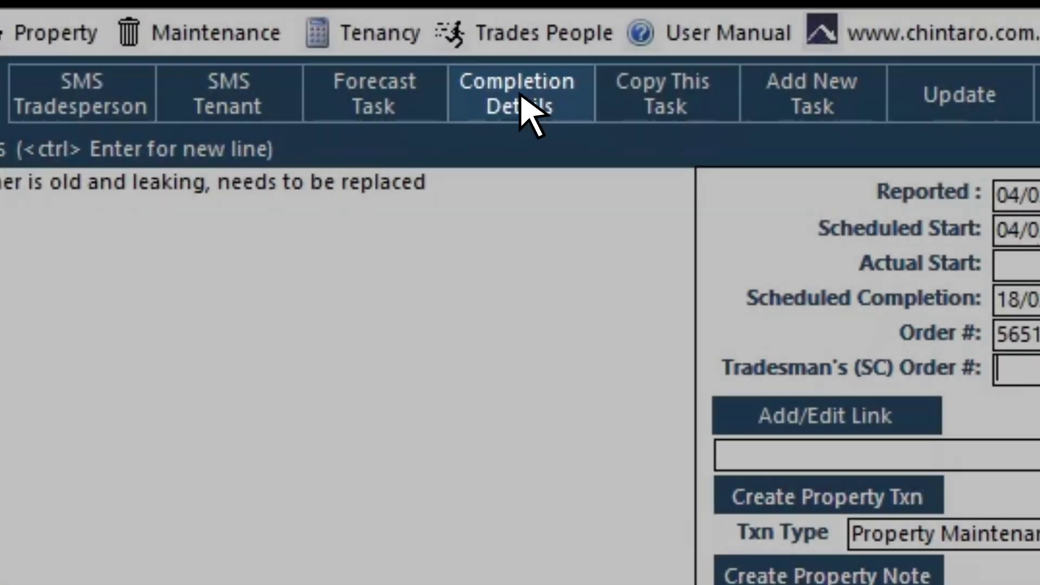
- Set the estimated cost to $1000.00 in the task's completion details, and return to the task details
{"action": "left_click", "coordinate": [521, 104]}
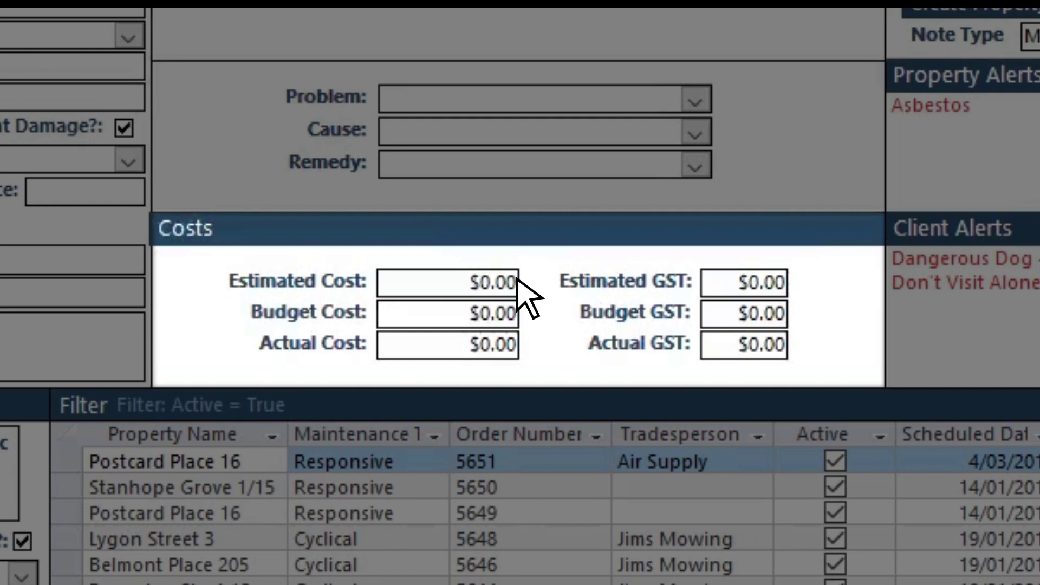
{"action": "left_click", "coordinate": [472, 282]}
{"action": "type", "text": "$1000.00"}
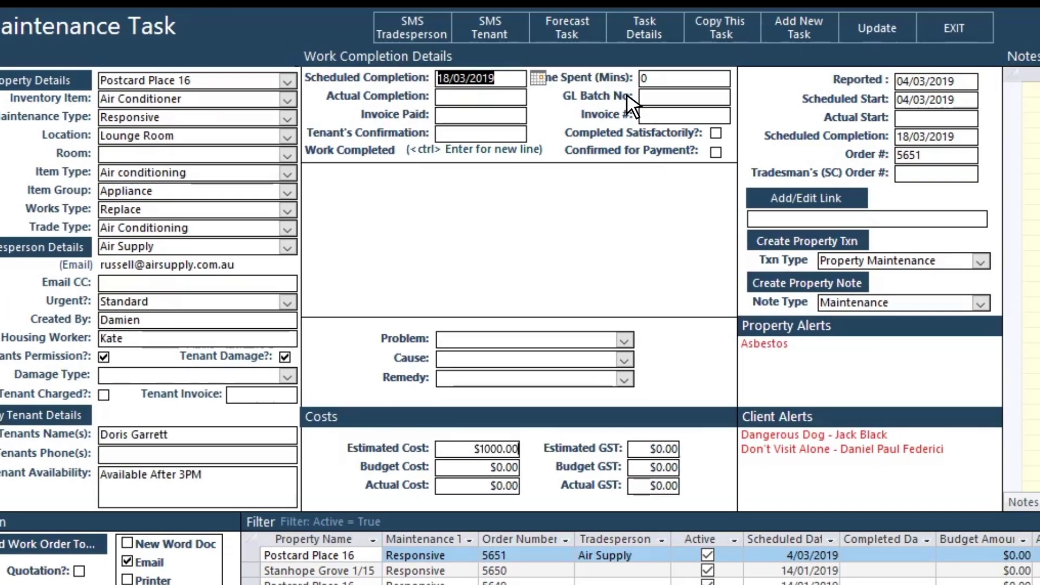
{"action": "left_click", "coordinate": [644, 32]}
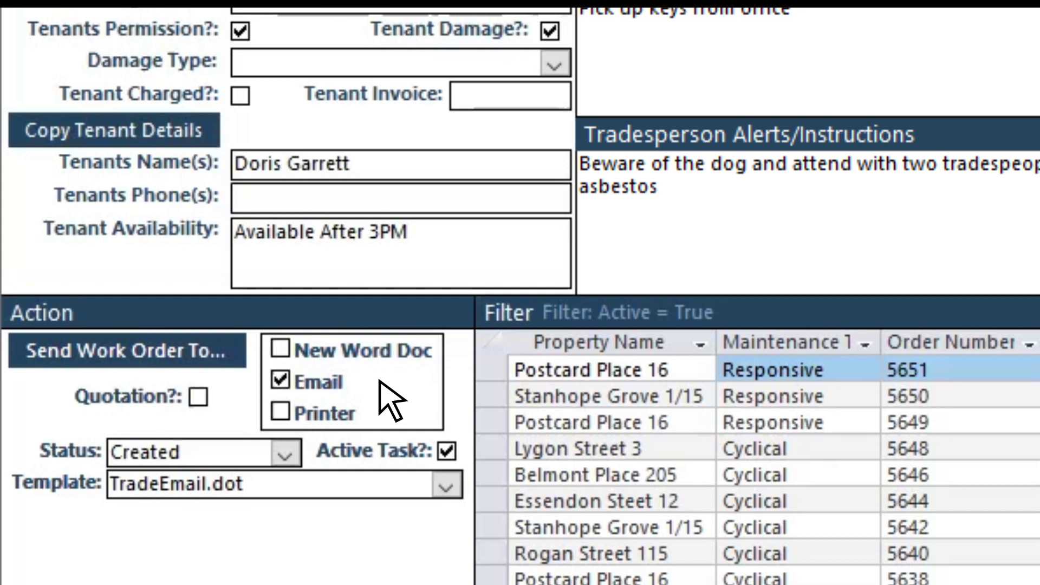
- Try the work order output options New Word Doc, Email and Printer in turn, and return to Email
{"action": "left_click", "coordinate": [281, 348]}
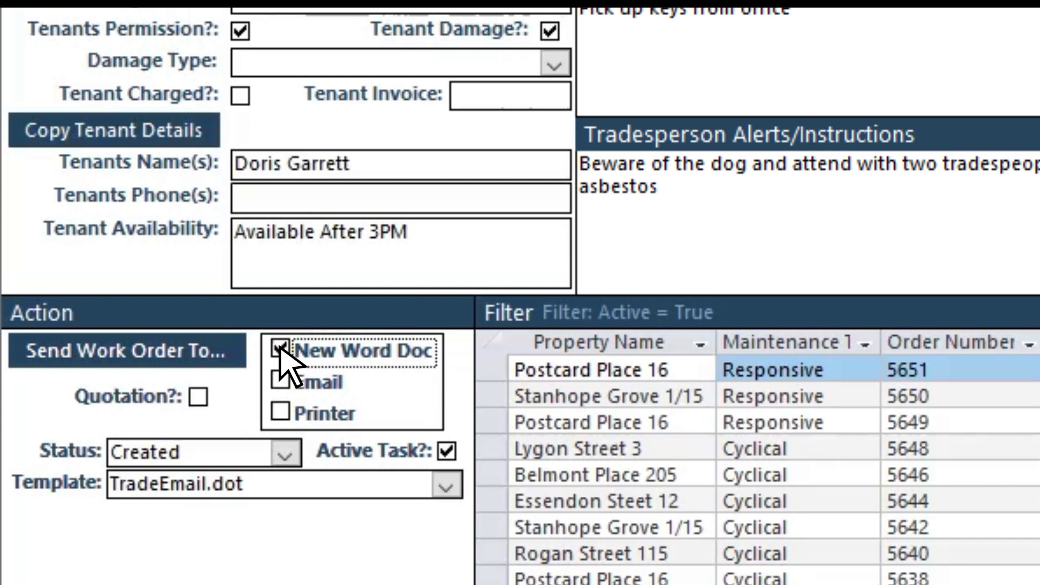
{"action": "left_click", "coordinate": [280, 382]}
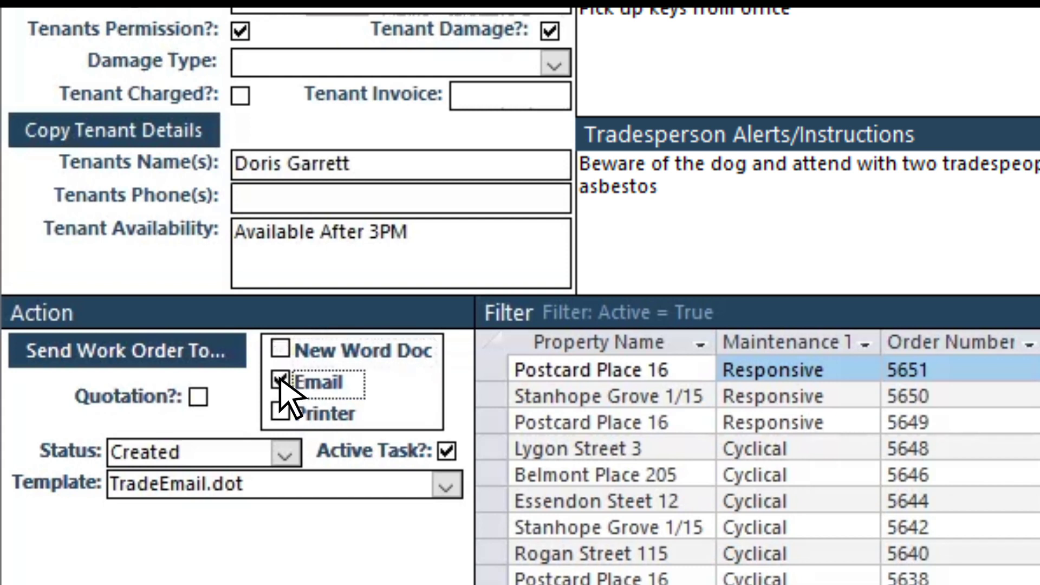
{"action": "left_click", "coordinate": [280, 412]}
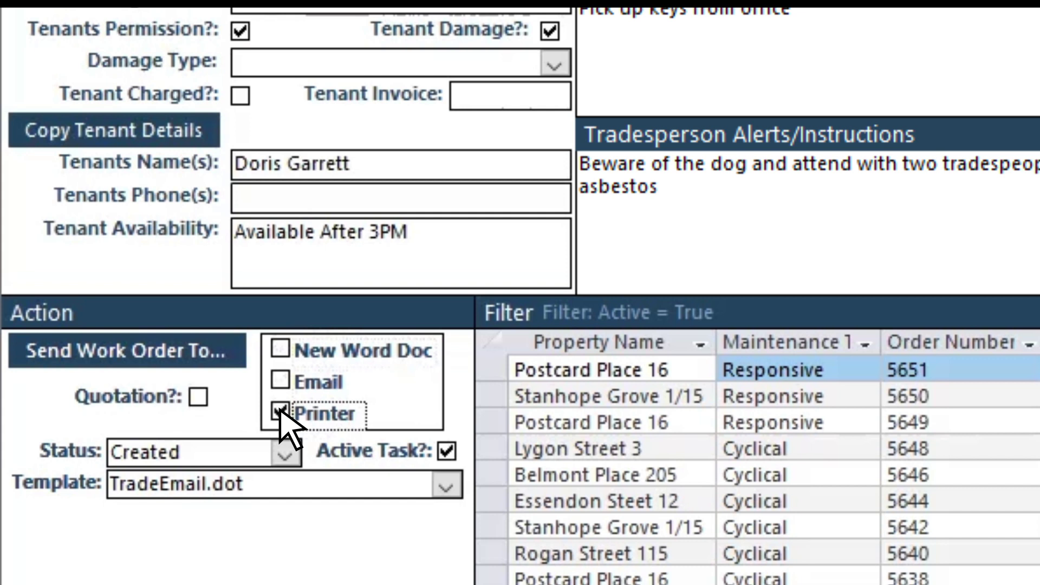
{"action": "left_click", "coordinate": [281, 381]}
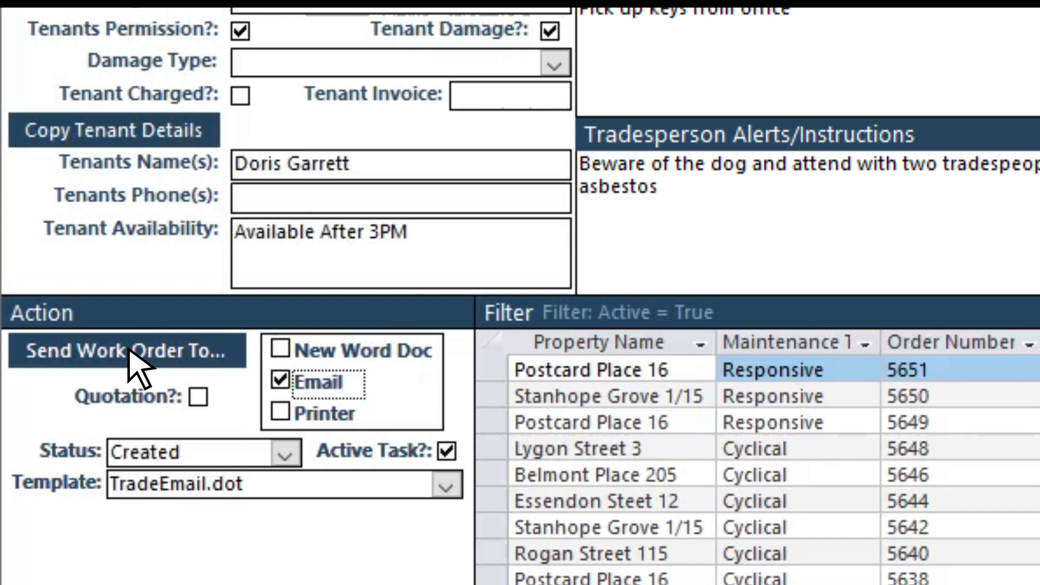
- Generate the work order as a new Word document, review its contents, and return to the maintenance task
{"action": "left_click", "coordinate": [280, 349]}
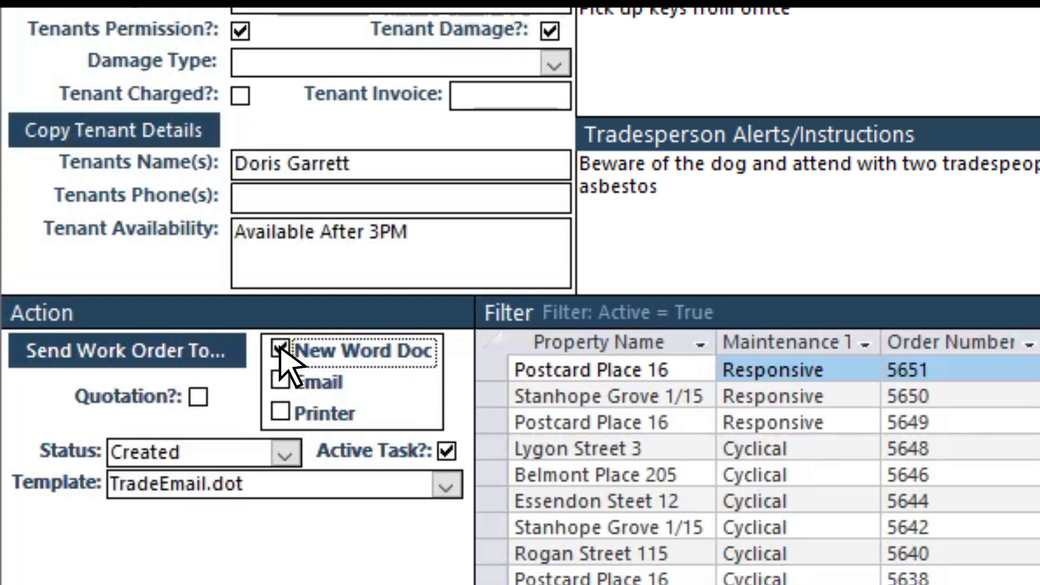
{"action": "left_click", "coordinate": [130, 353]}
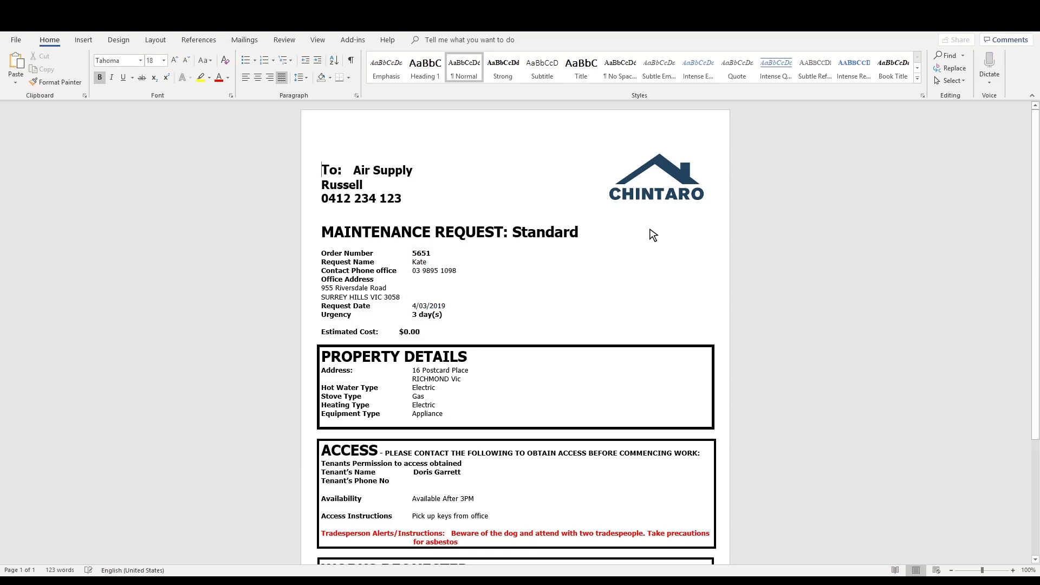
{"action": "scroll", "coordinate": [652, 234], "scroll_direction": "down", "scroll_amount": 4}
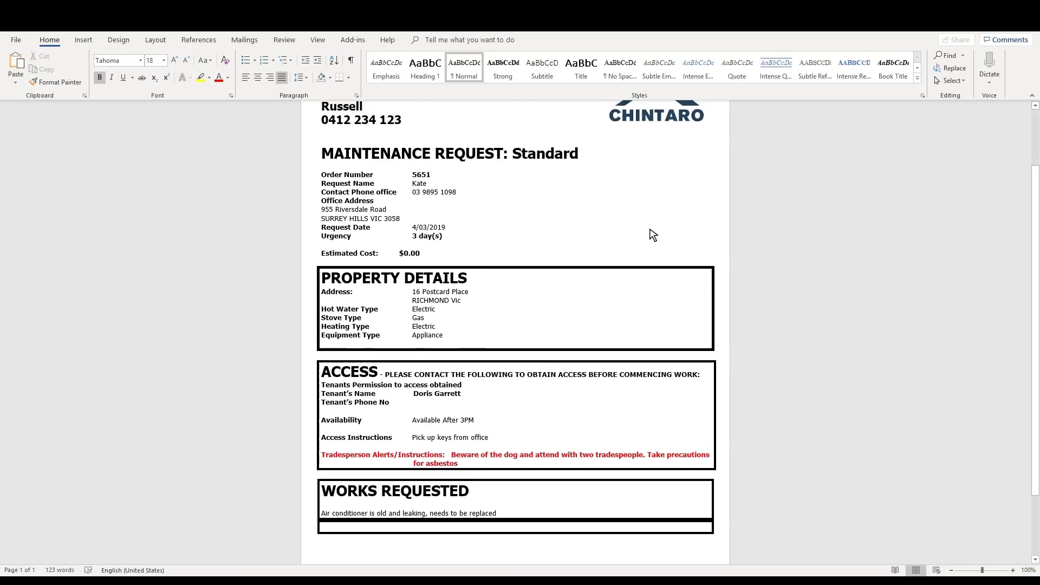
{"action": "scroll", "coordinate": [653, 235], "scroll_direction": "up", "scroll_amount": 1}
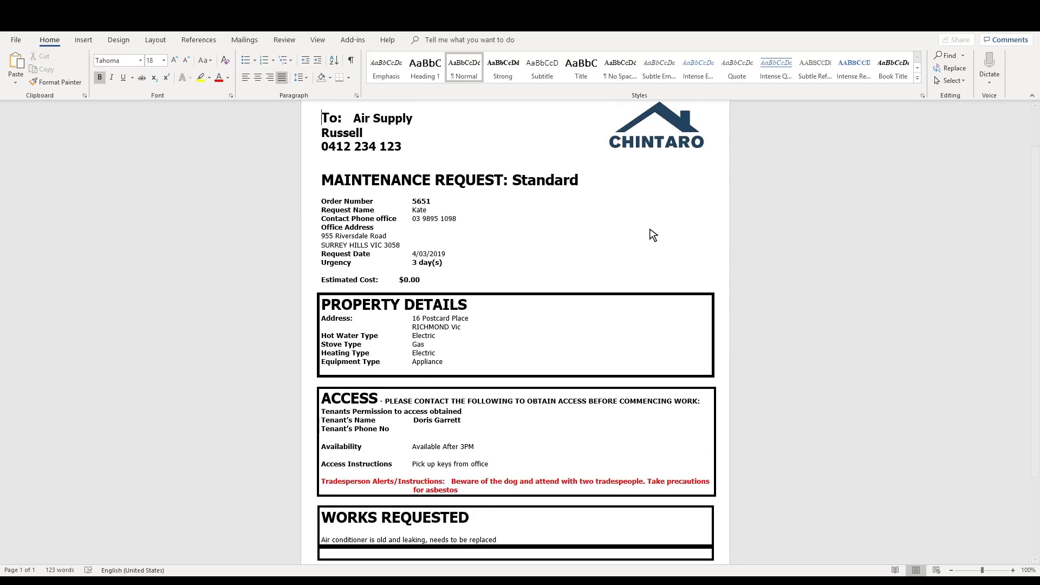
{"action": "key", "text": "alt+Tab"}
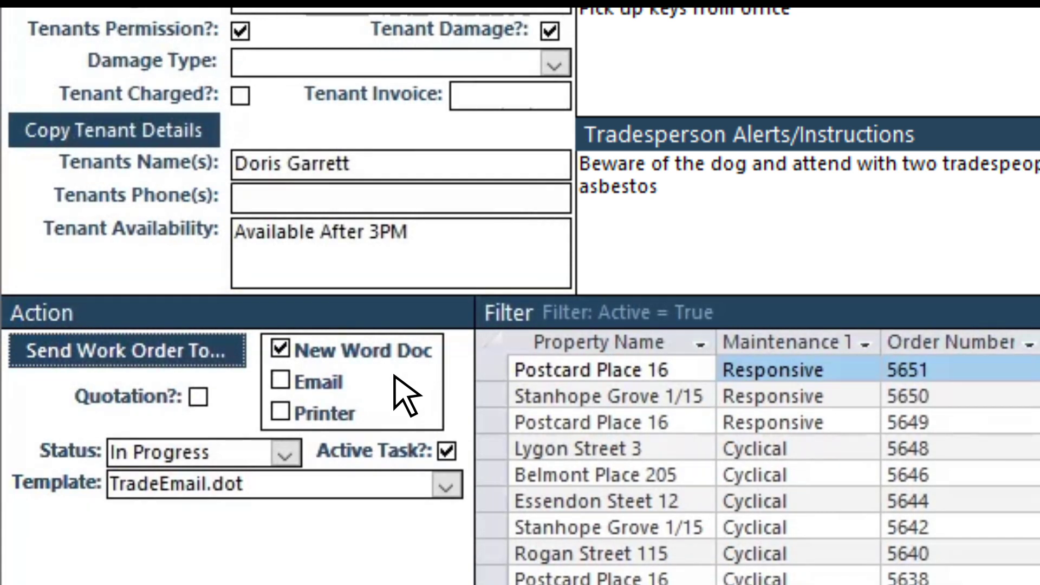
- Mark the task as a quotation and generate the quote request as a new Word document
{"action": "left_click", "coordinate": [198, 397]}
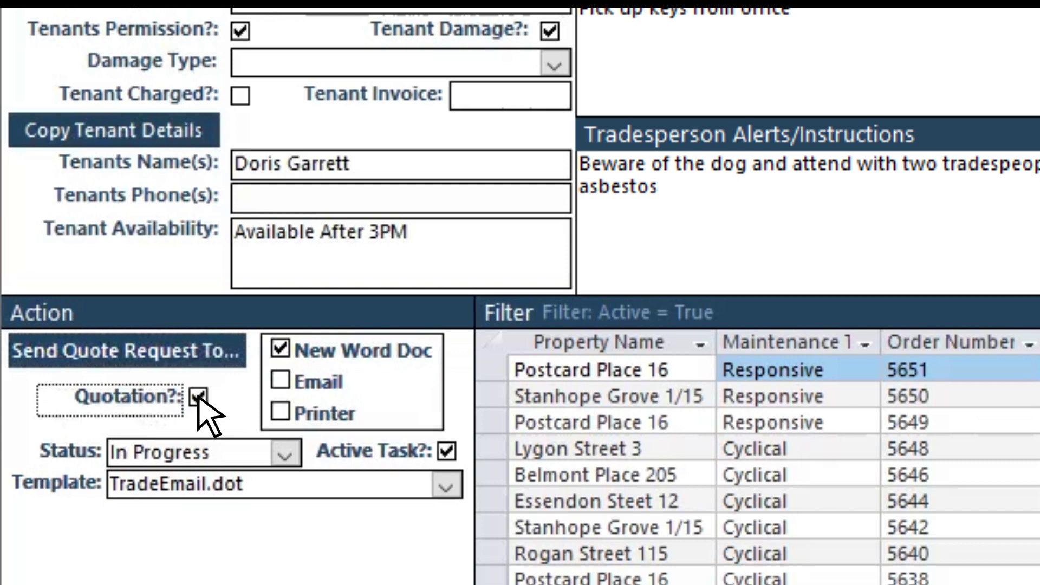
{"action": "left_click", "coordinate": [127, 349]}
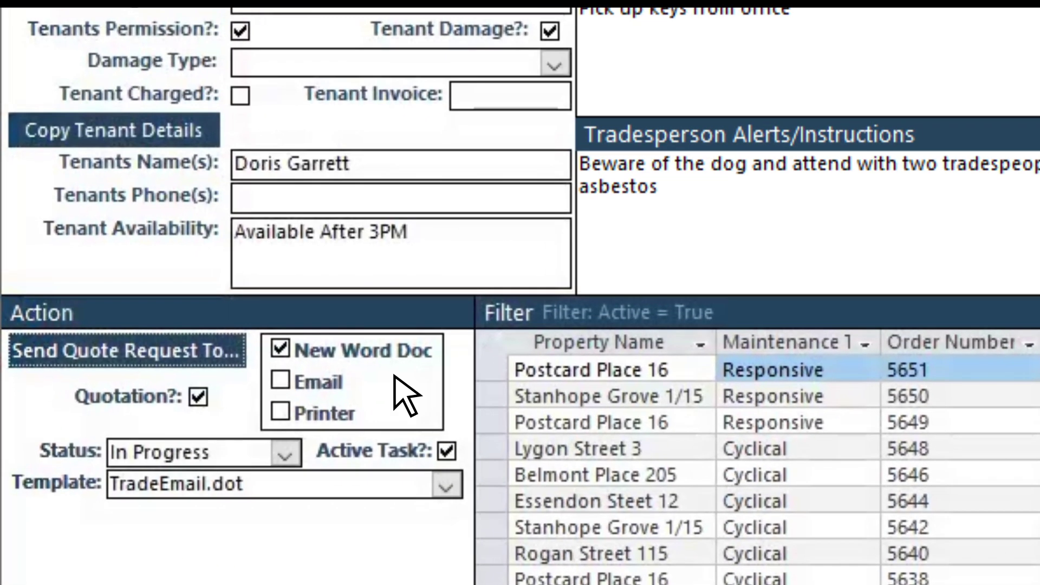
- Look through the task status options without changing the status, and return to the Chintaro home screen
{"action": "left_click", "coordinate": [285, 454]}
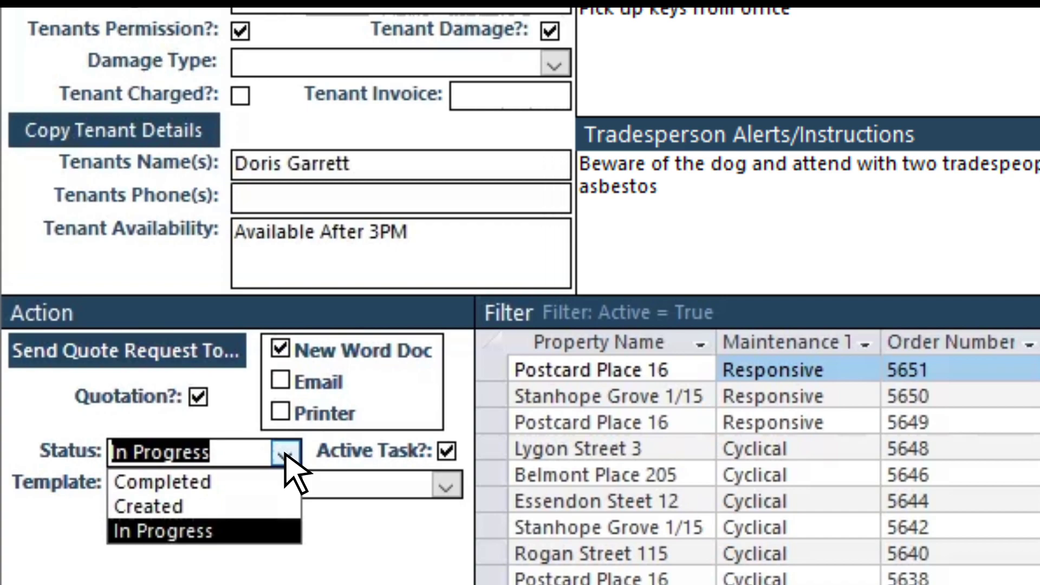
{"action": "left_click", "coordinate": [286, 457]}
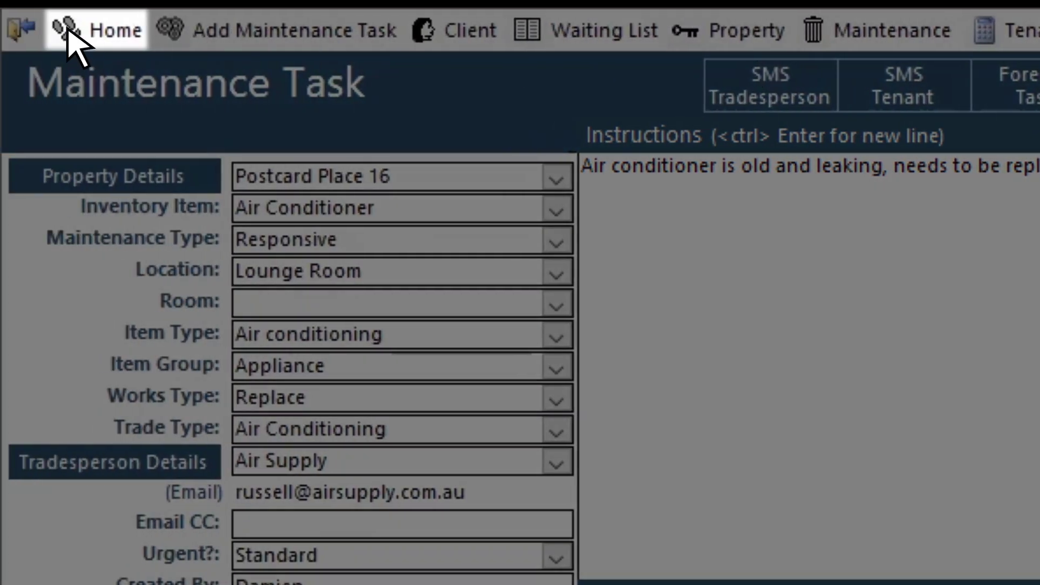
{"action": "left_click", "coordinate": [68, 28]}
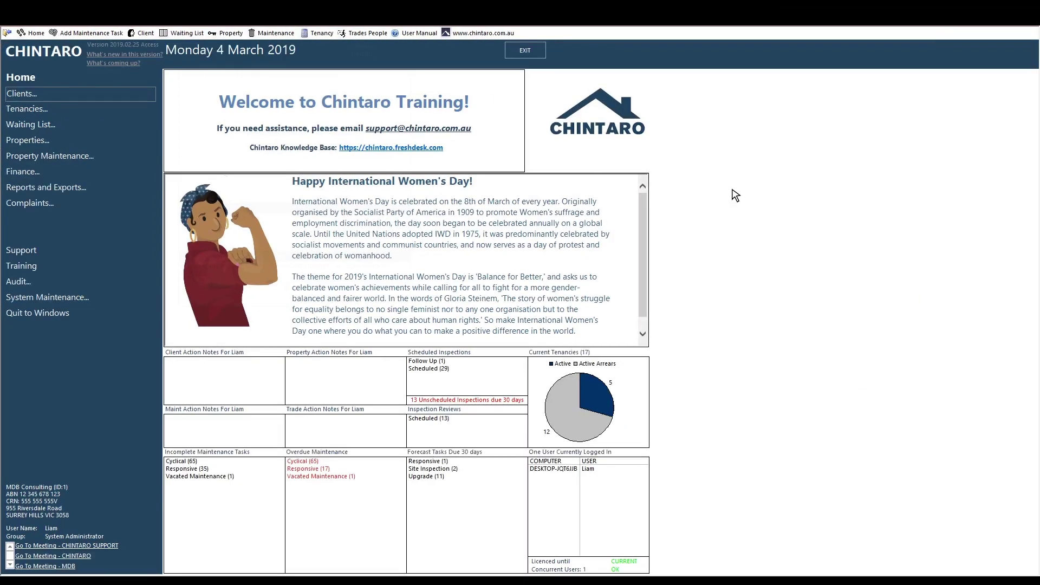